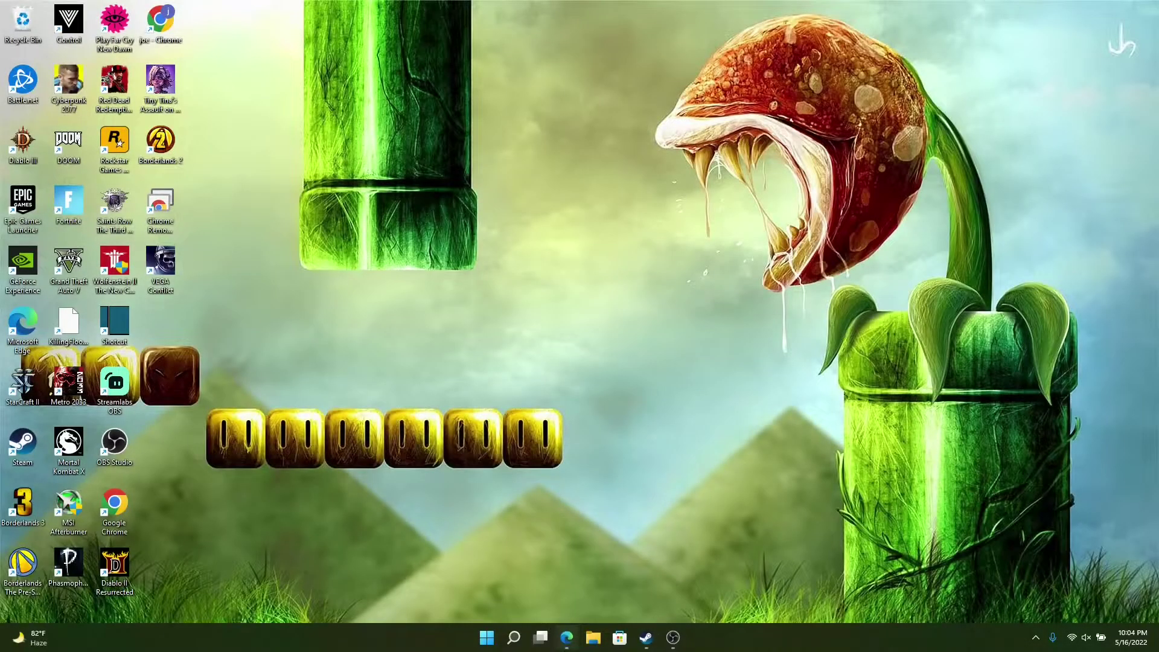
Step: Download MediaCreationToolW11 from Microsoft's Download Windows 11 page in Edge and launch it
left_click(567, 638)
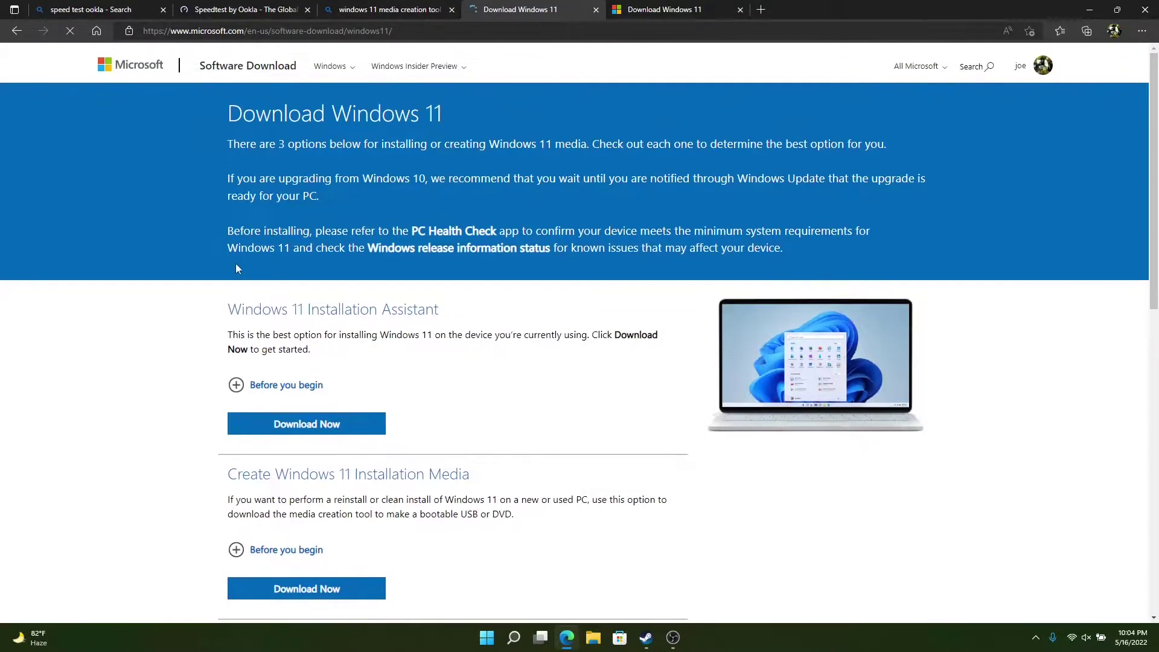
scroll(254, 327, "down", 4)
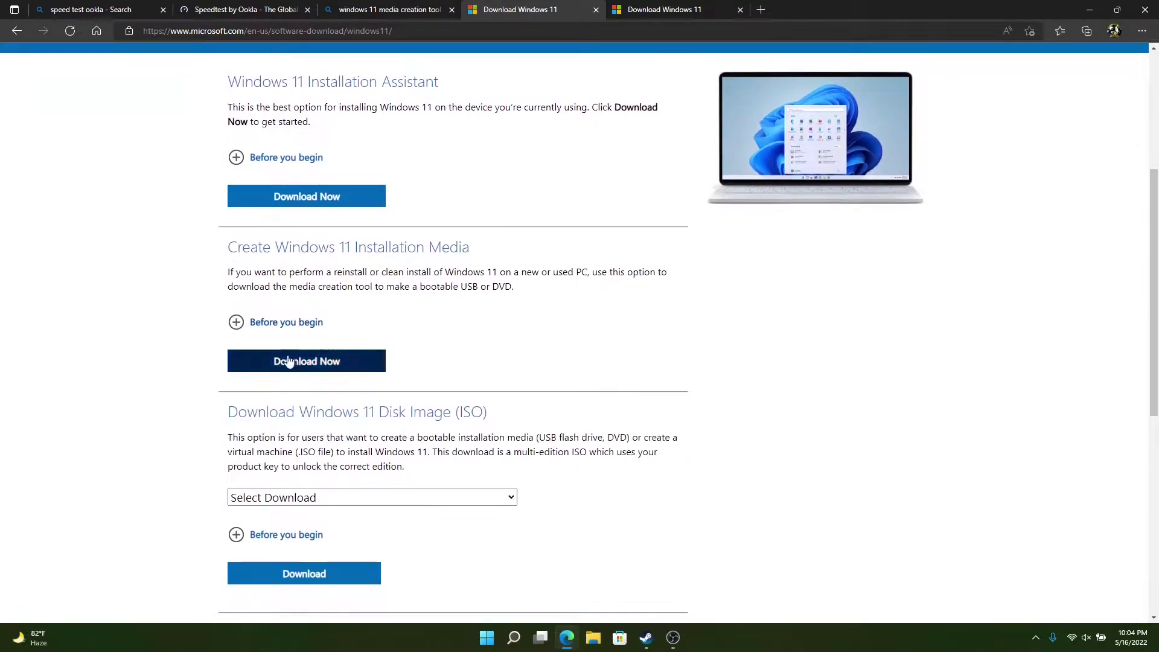
left_click(294, 365)
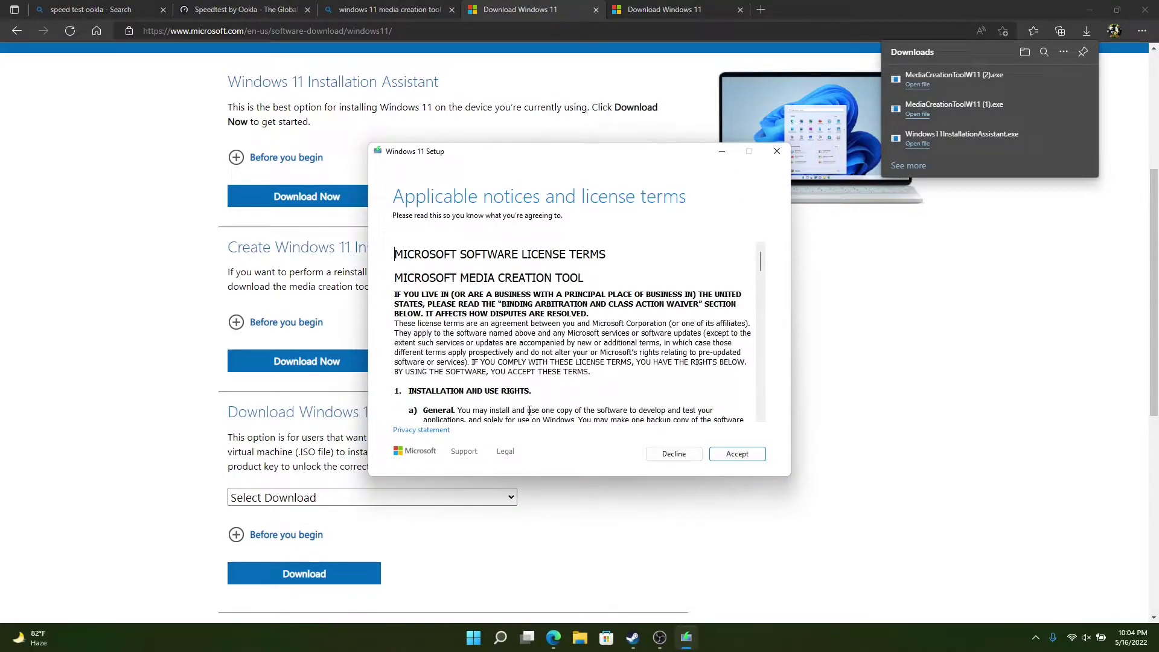
Step: Accept the terms, keep the default language and edition, and write Windows 11 to the E: ESD-USB drive
left_click(741, 454)
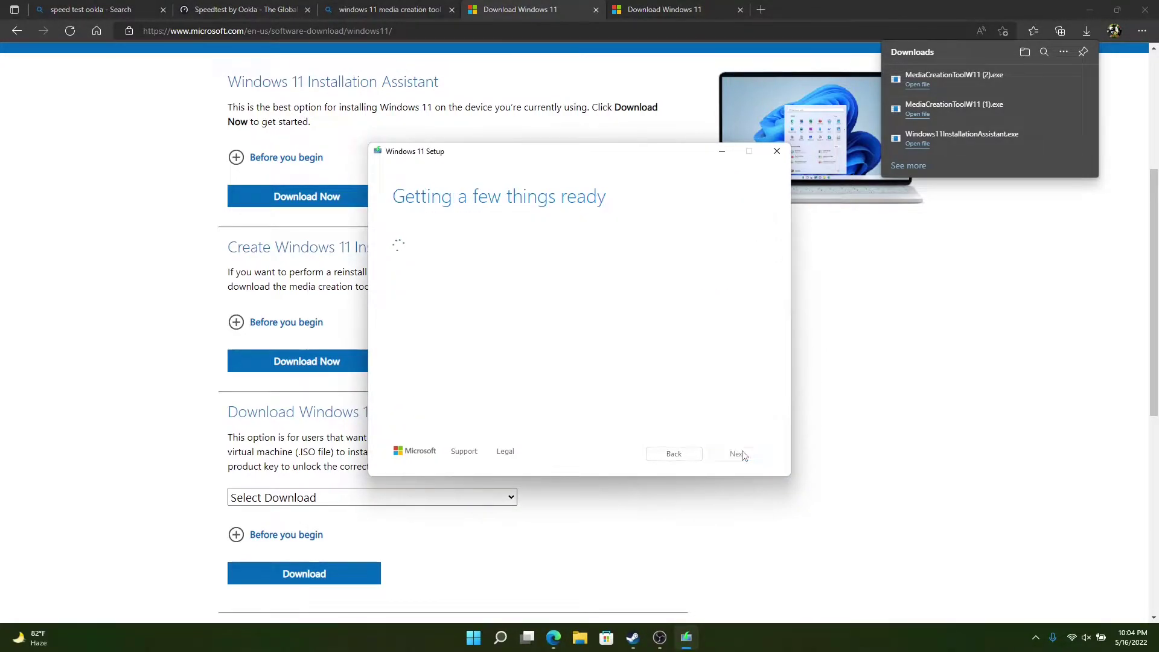
left_click(737, 454)
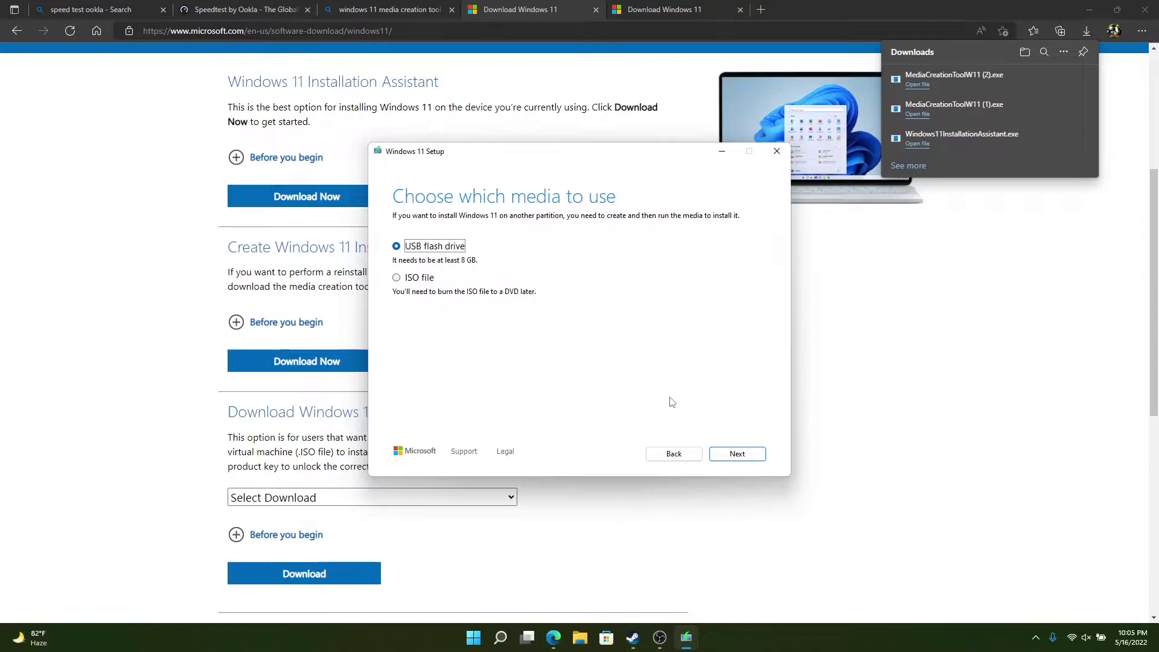
left_click(735, 459)
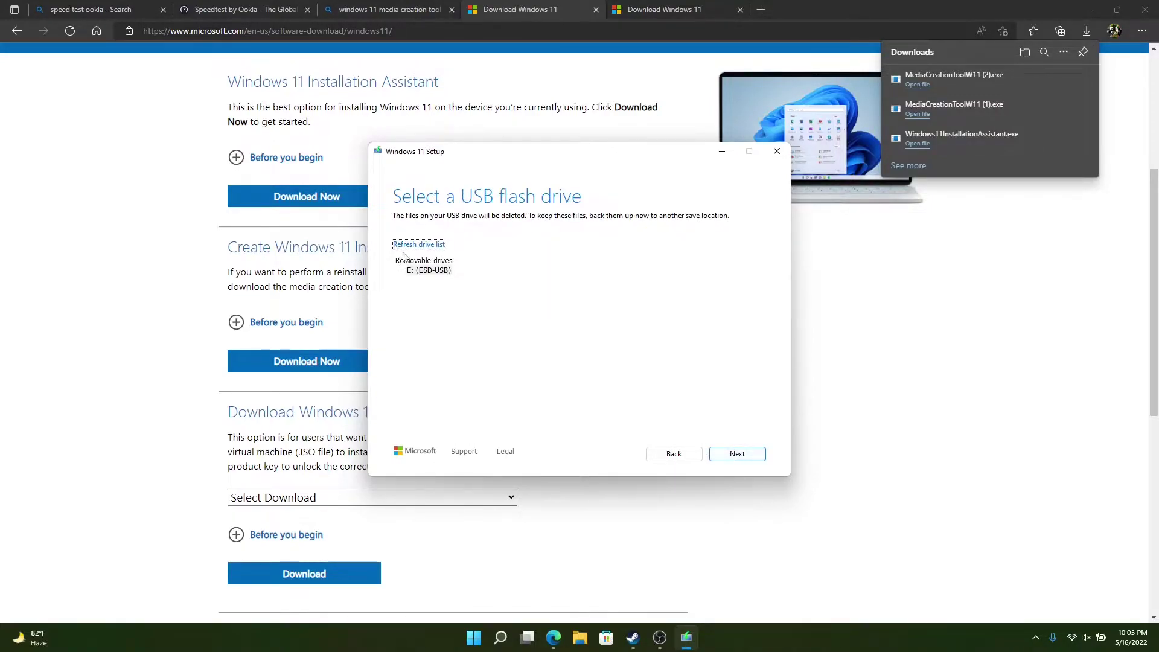
left_click(428, 271)
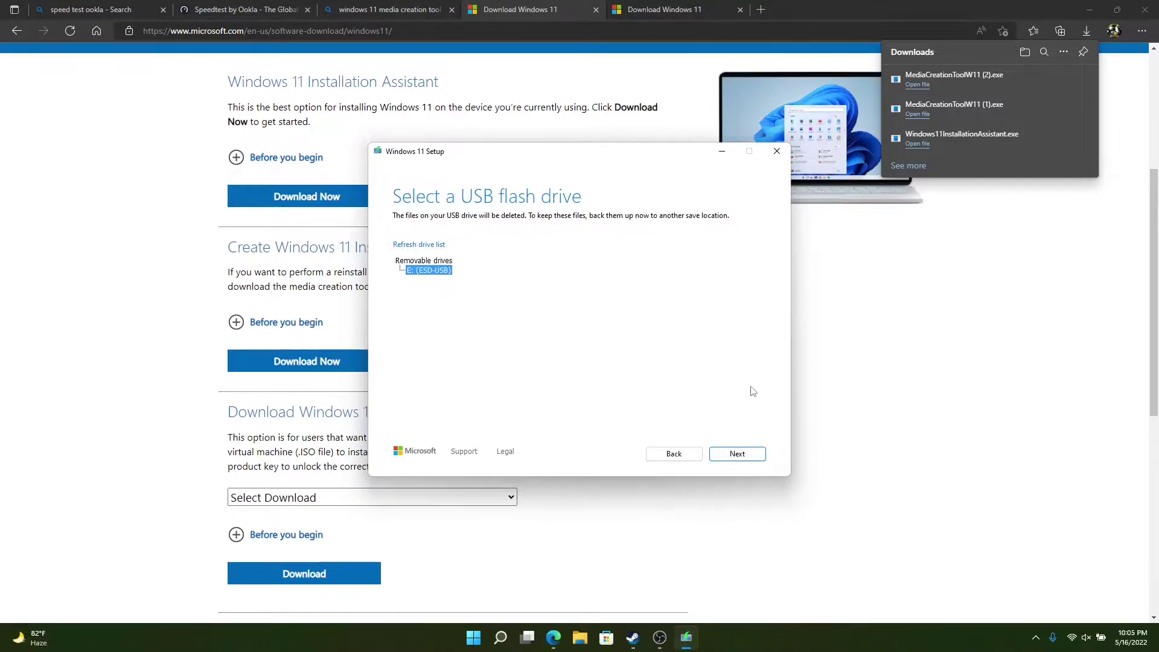
left_click(737, 450)
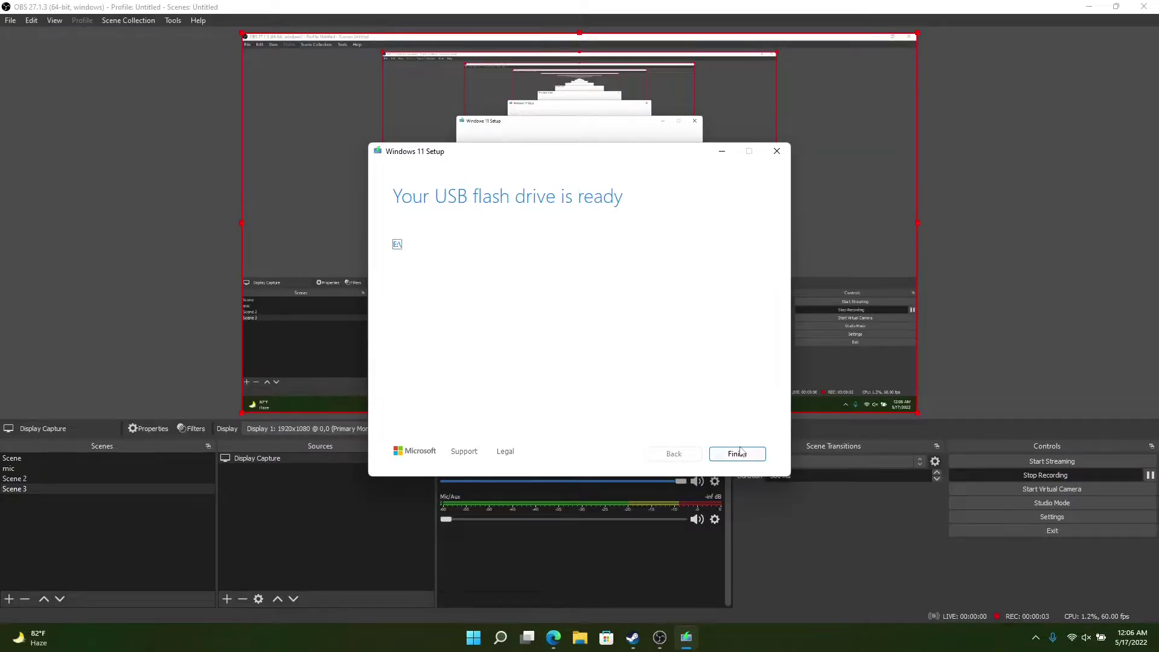
left_click(738, 454)
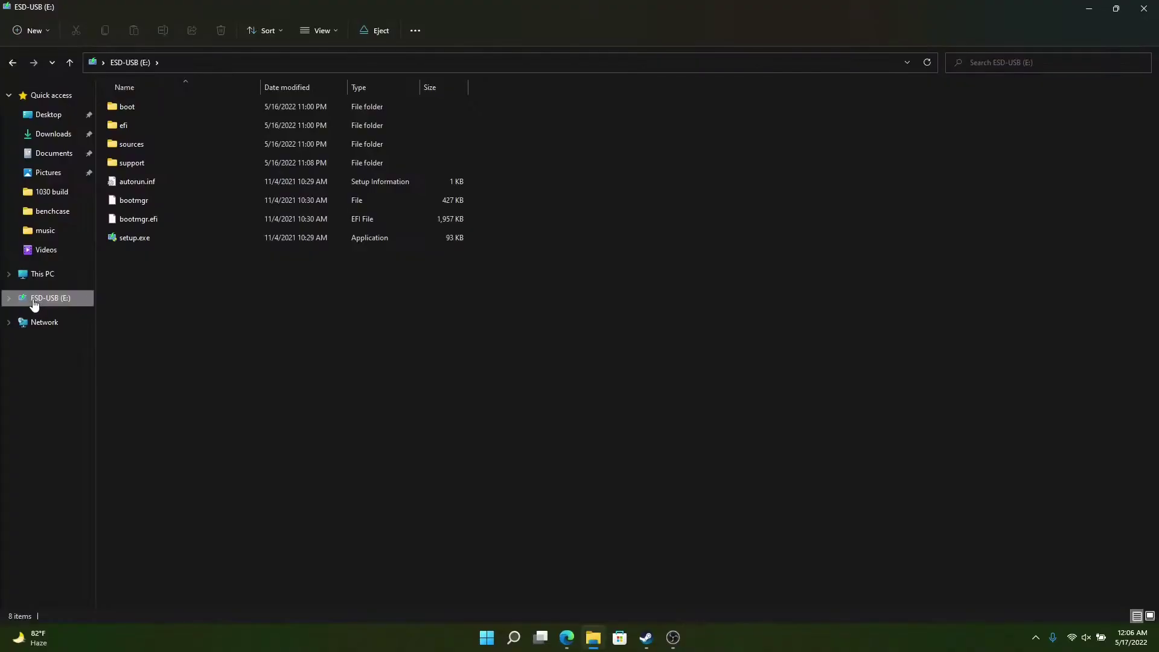
Step: Open E:\sources\appraiserres.dll with Notepad, chosen from More apps
double_click(133, 145)
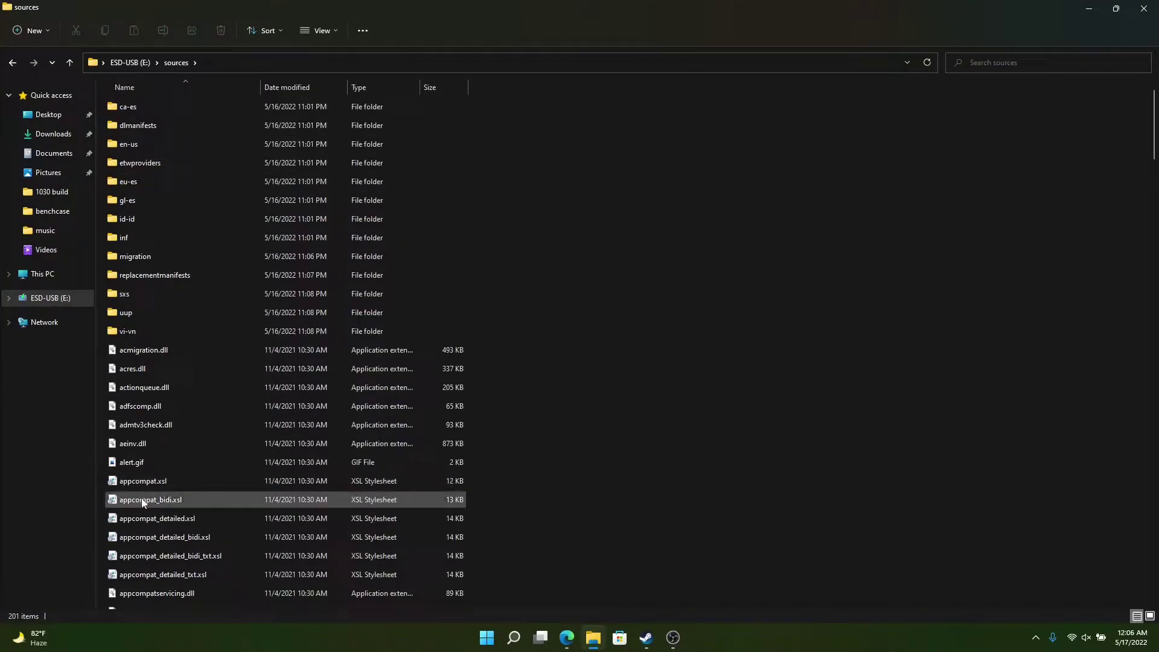
scroll(148, 377, "down", 3)
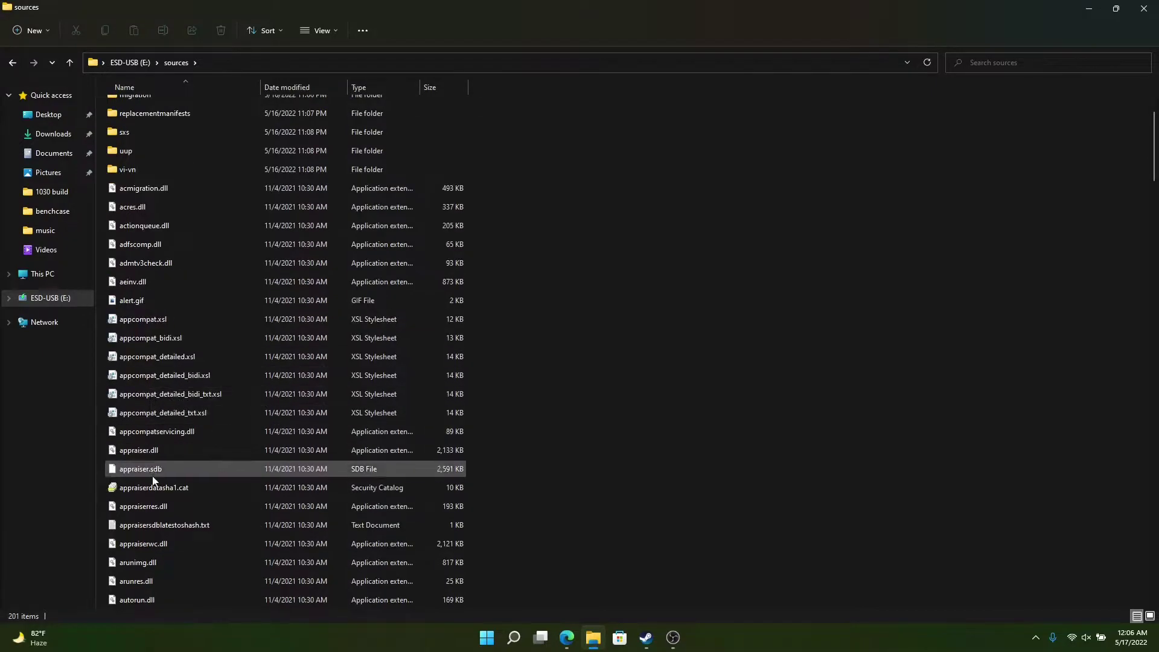
double_click(144, 506)
left_click(512, 278)
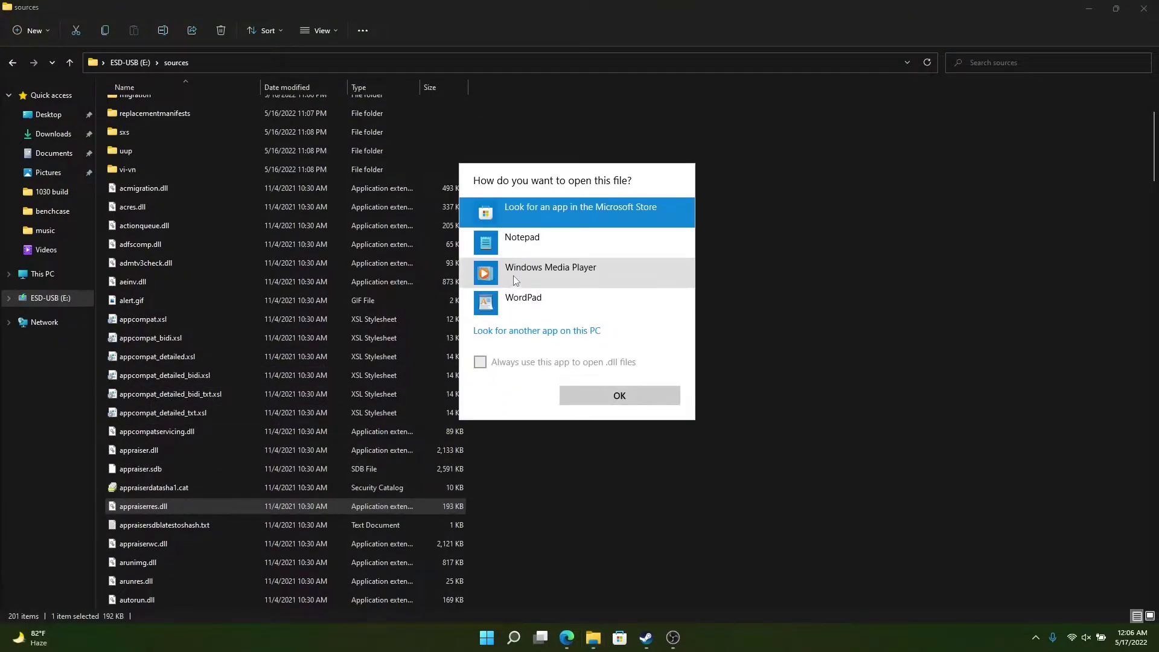
double_click(536, 237)
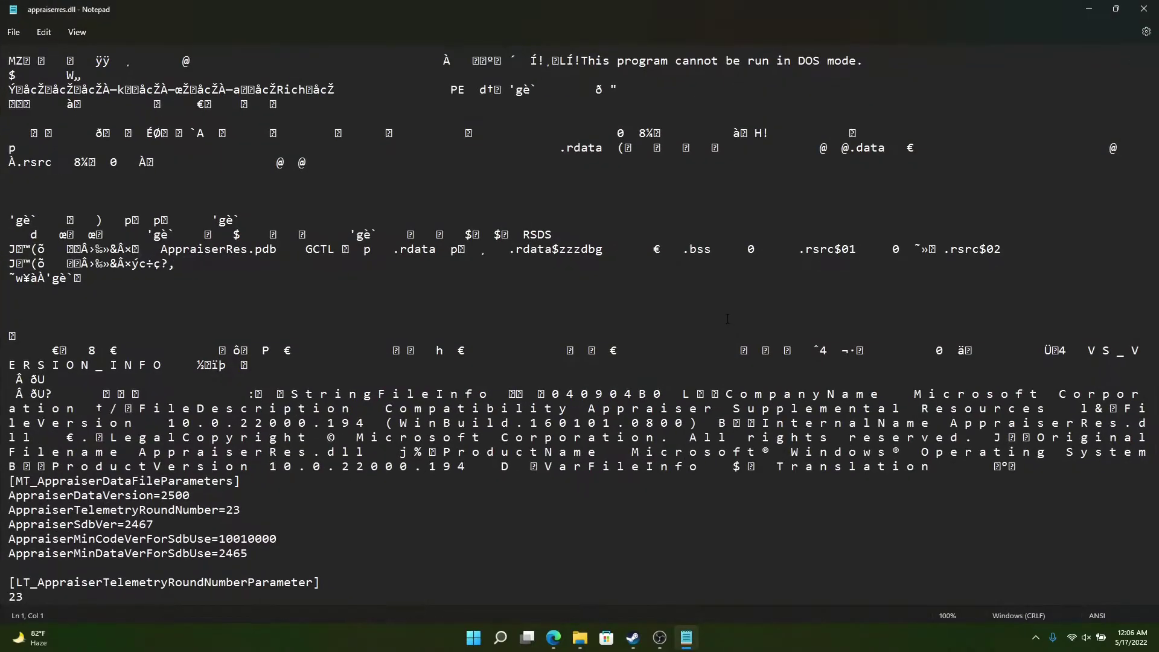
Step: Search appraiserres.dll for 'tpm' and delete the TpmVersion asset-type section
scroll(487, 489, "down", 10)
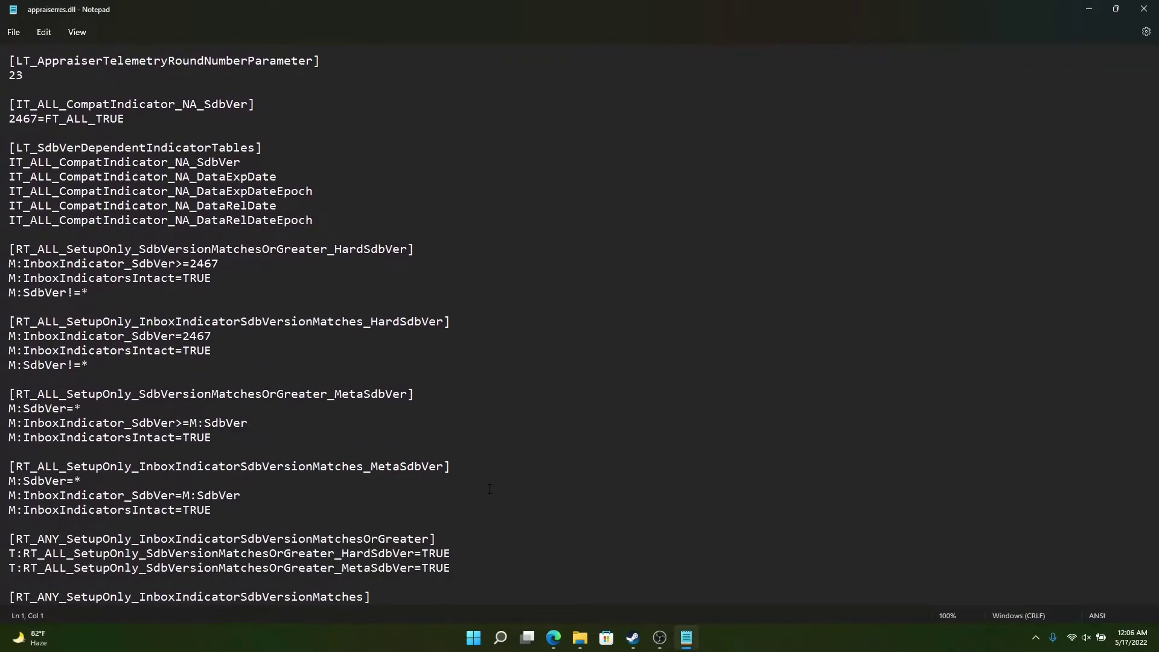
key("ctrl+f")
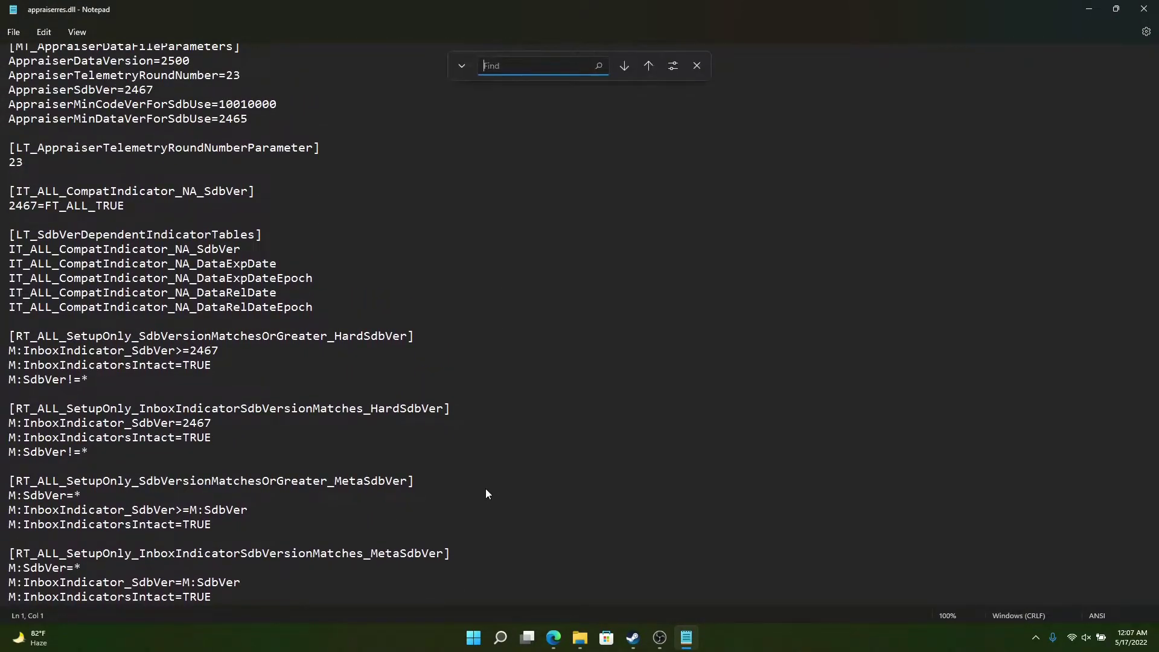
type("tpm")
key("Return")
scroll(486, 490, "down", 1)
left_click_drag(9, 500, 6, 529)
key("Delete")
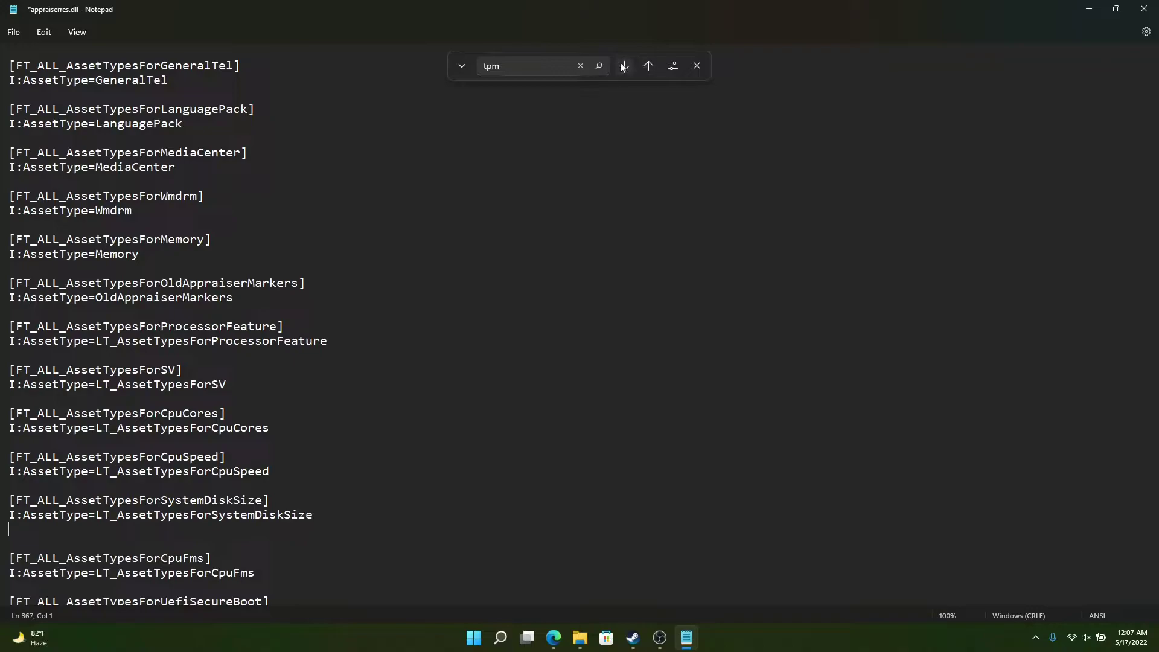
Step: Delete the SubBucket_124 section and the TpmVersion compat marker section
left_click(625, 66)
left_click_drag(284, 587, 8, 568)
key("Delete")
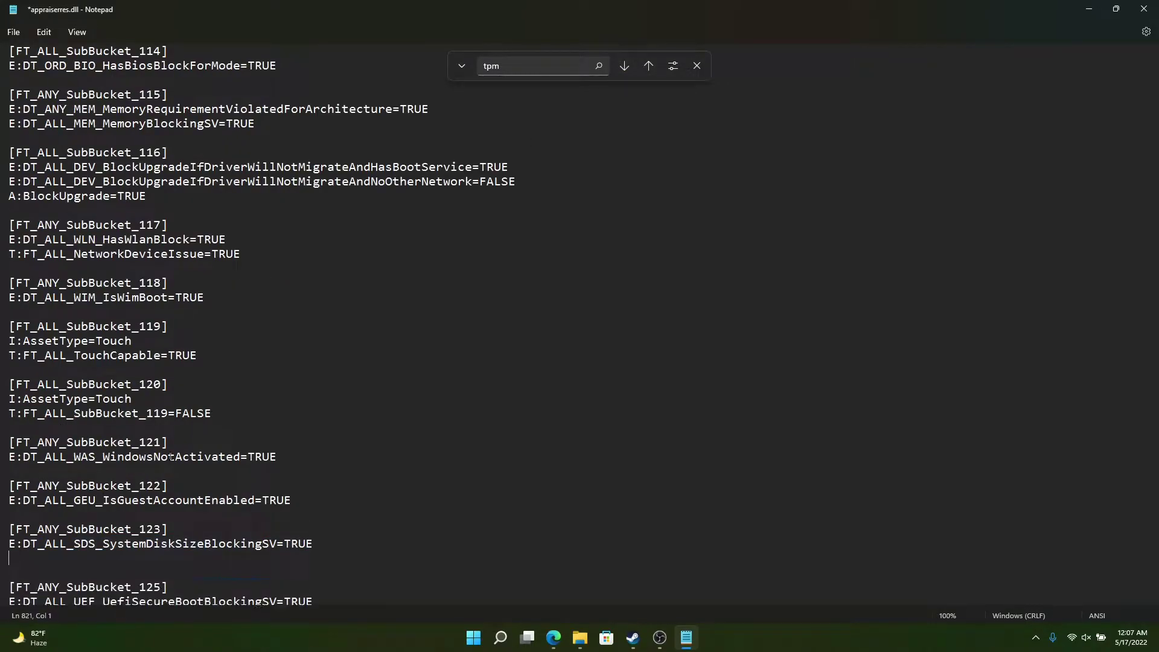
left_click(624, 65)
left_click_drag(205, 601, 9, 572)
key("Delete")
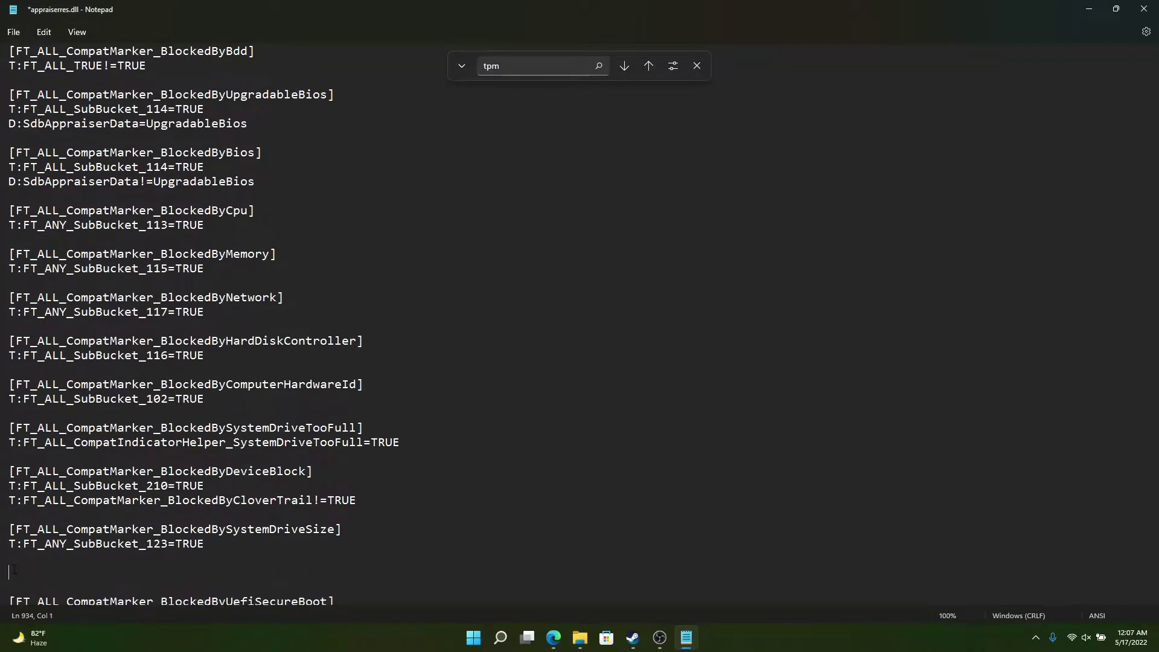
key("Delete")
Step: Remove the LT_AssetTypesForTpmVersion section and the TPM abbreviation line
left_click(624, 66)
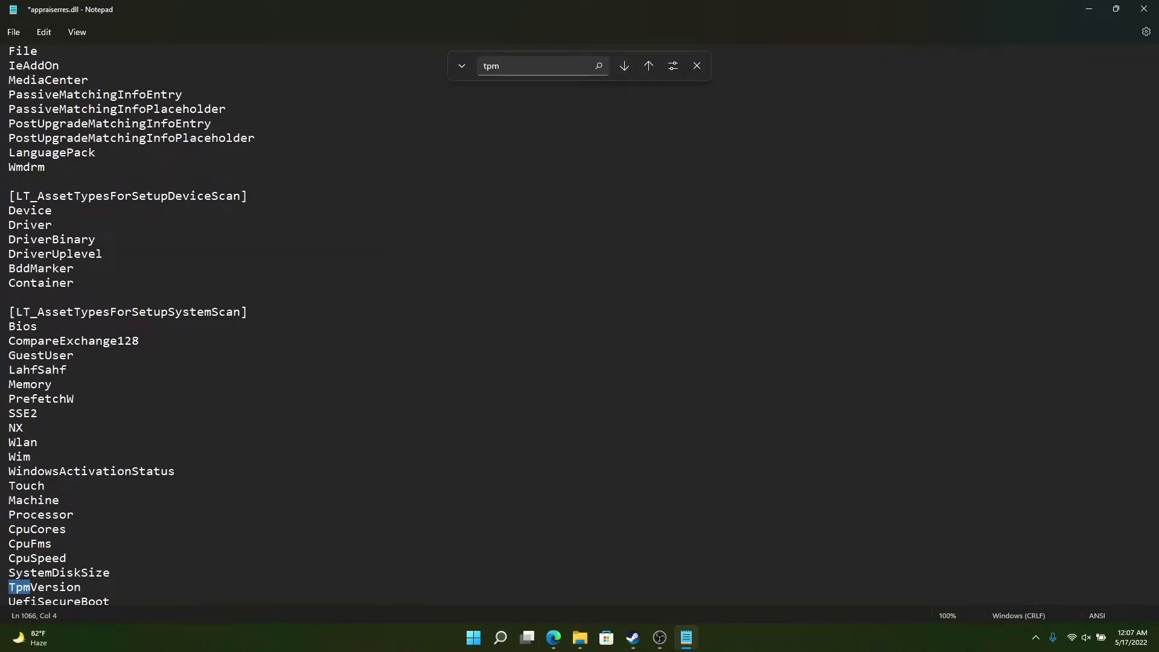
left_click(625, 65)
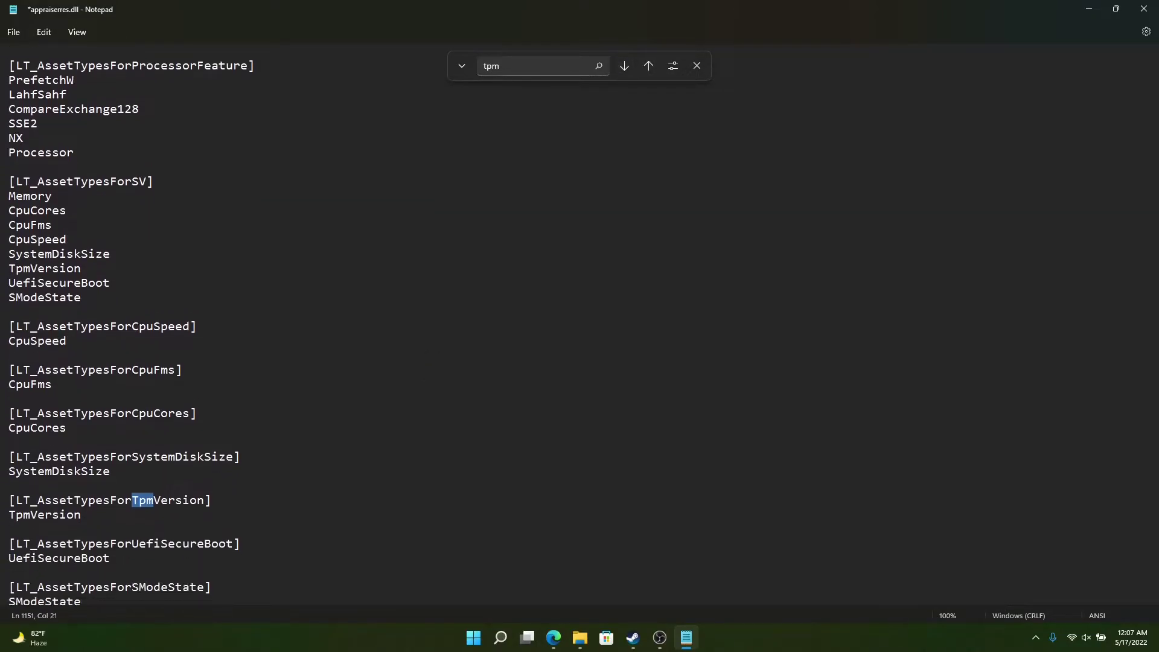
left_click_drag(9, 530, 1, 480)
key("Delete")
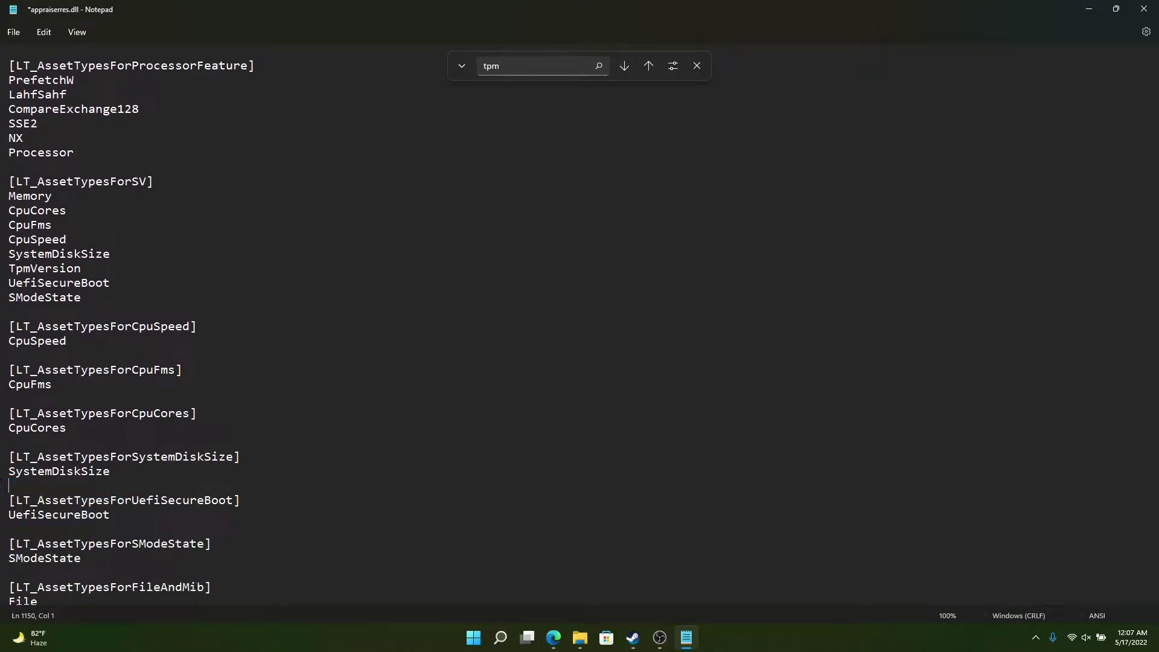
left_click(621, 68)
left_click(622, 68)
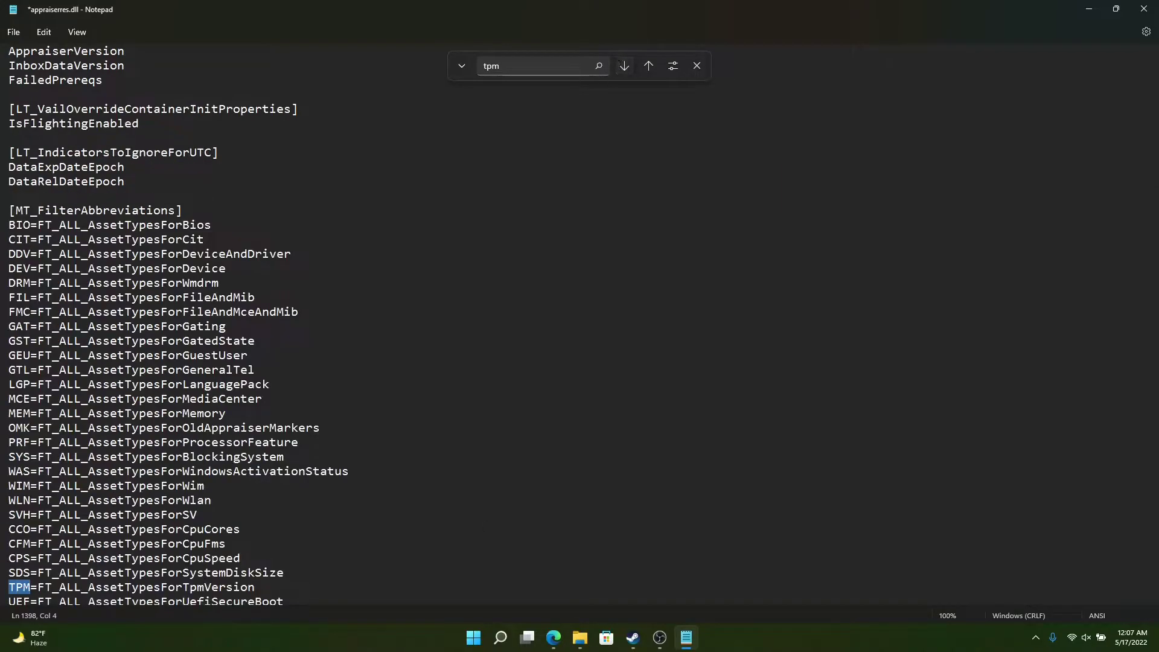
left_click_drag(259, 587, 7, 587)
key("Delete")
key("BackSpace")
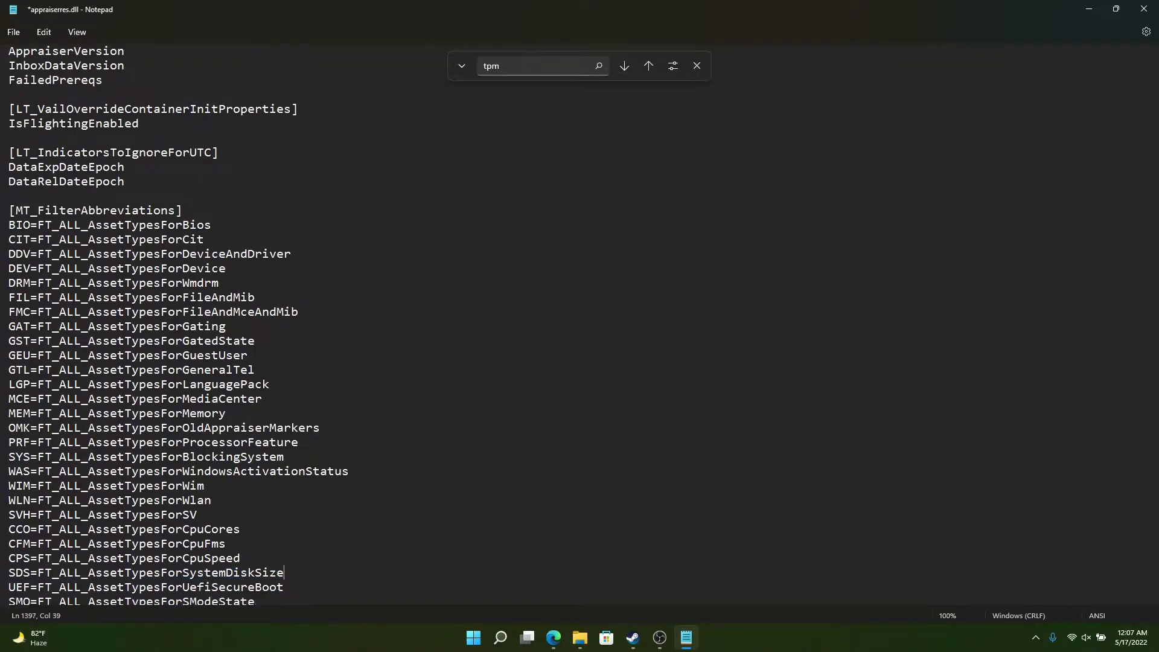
Step: Delete the TpmVersion=I:AssetType line and the empty line it leaves
left_click(624, 67)
key("End")
key("shift+Up")
key("shift+Home")
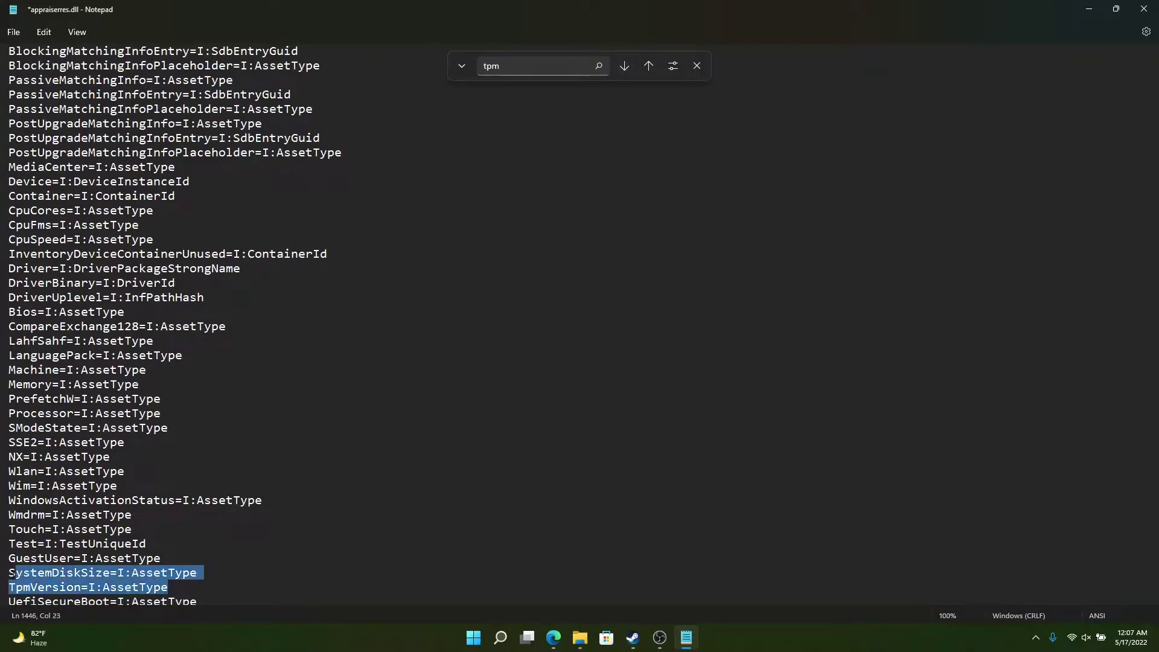
key("shift+Down")
key("Delete")
key("BackSpace")
Step: Delete the TPM_TpmVersion blocking line and the LT_TpmInvalidStates header
left_click(626, 68)
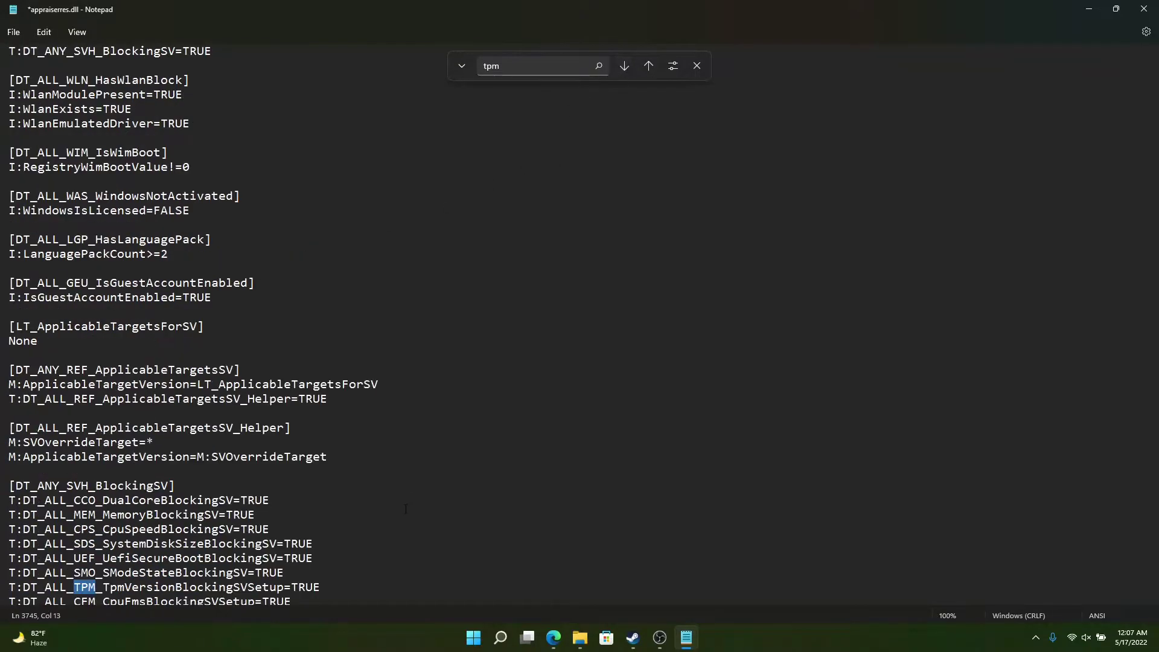
key("End")
key("ctrl+shift+Left")
key("shift+Home")
key("Delete")
key("BackSpace")
left_click(624, 65)
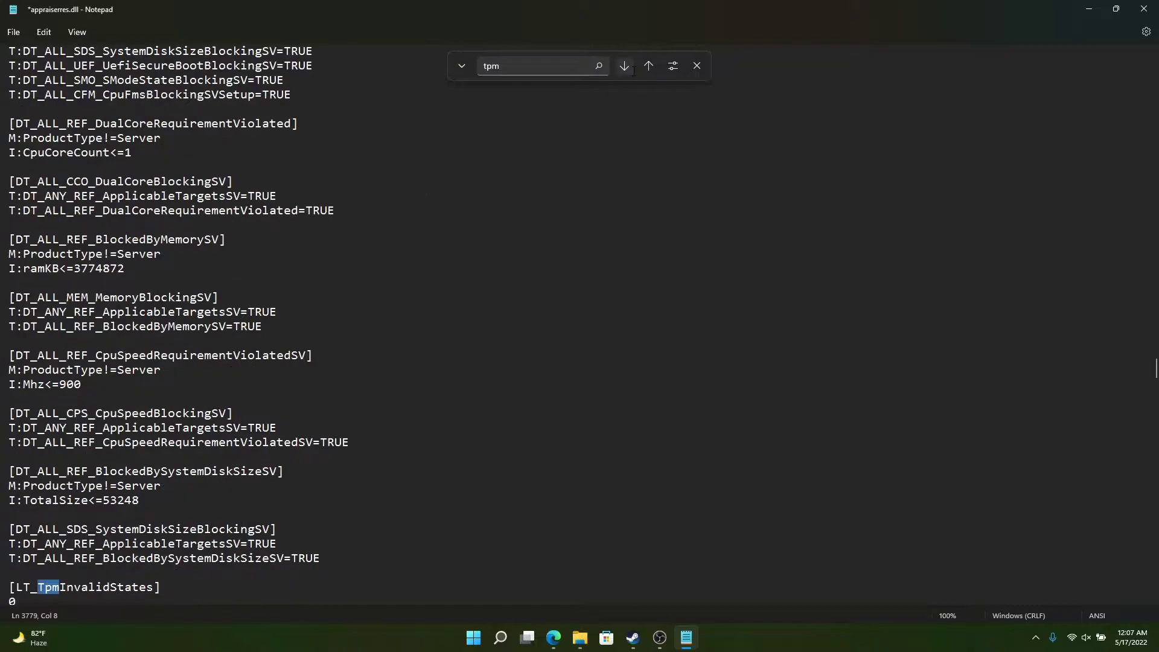
key("End")
key("shift+Home")
key("Delete")
key("BackSpace")
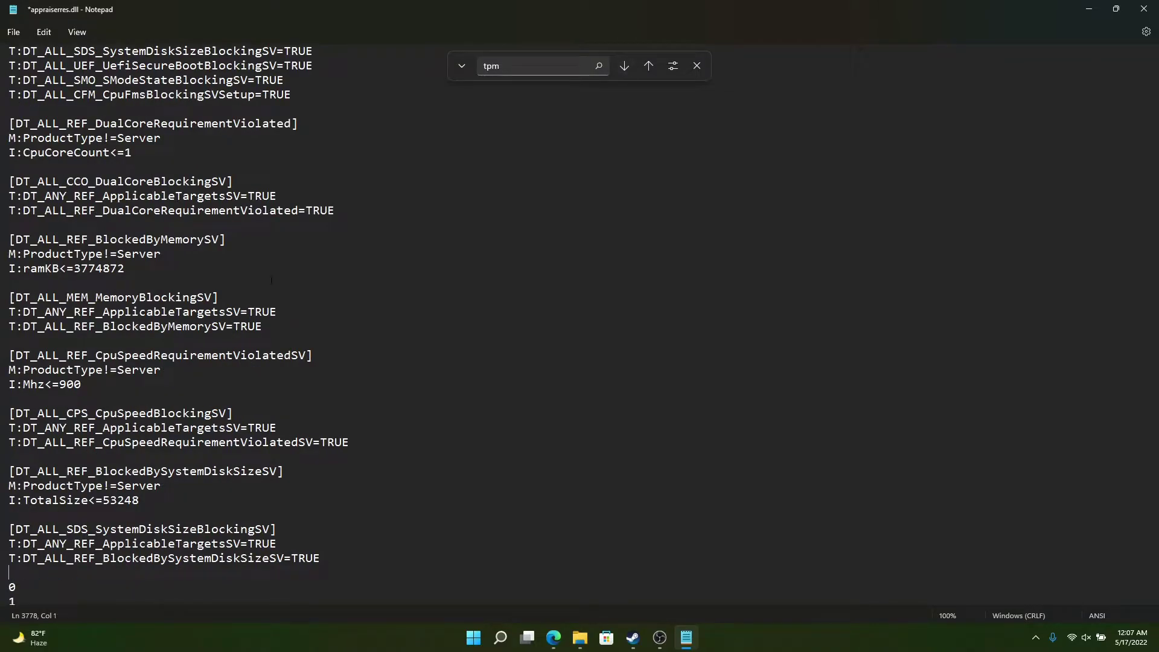
Step: Remove the TPM version blocking sections, the TpmVersionInfo text and the lone 0 line
left_click(626, 68)
scroll(191, 559, "down", 2)
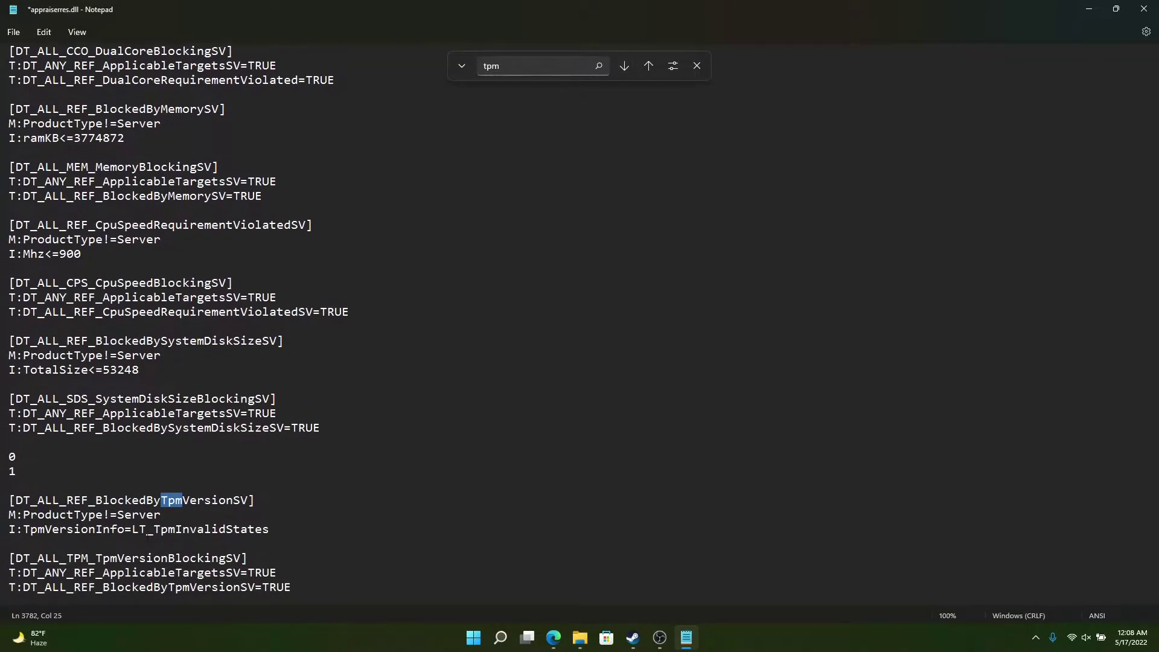
left_click_drag(249, 558, 15, 500)
key("BackSpace")
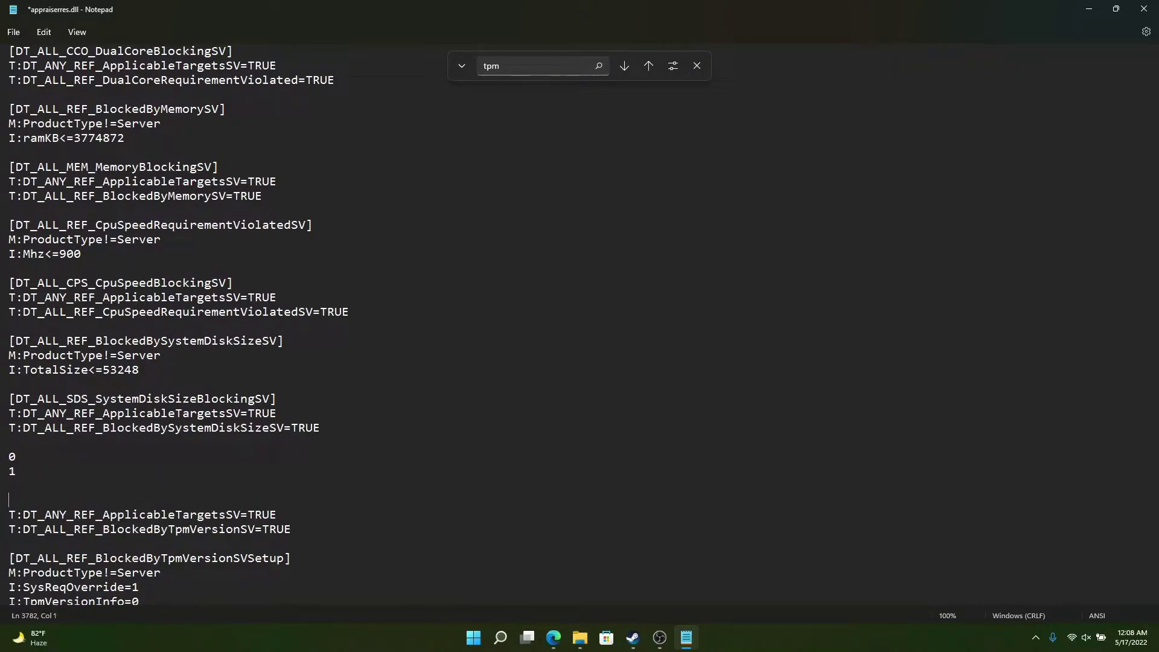
key("BackSpace")
key("BackSpace")
scroll(427, 604, "down", 2)
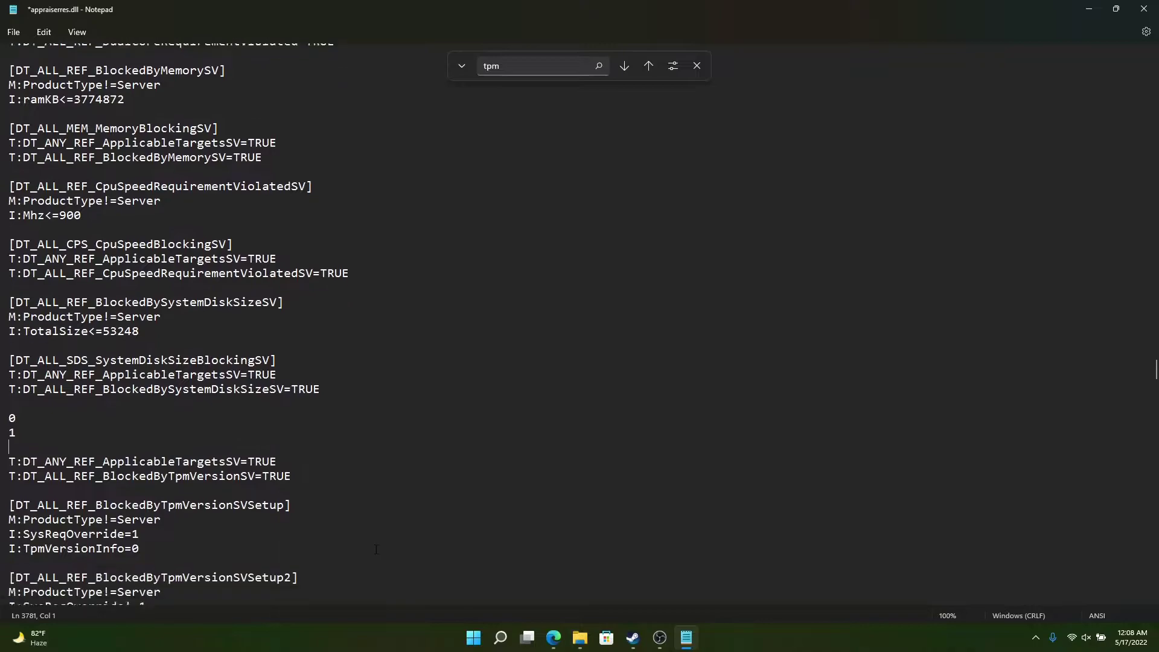
left_click_drag(133, 500, 9, 500)
key("BackSpace")
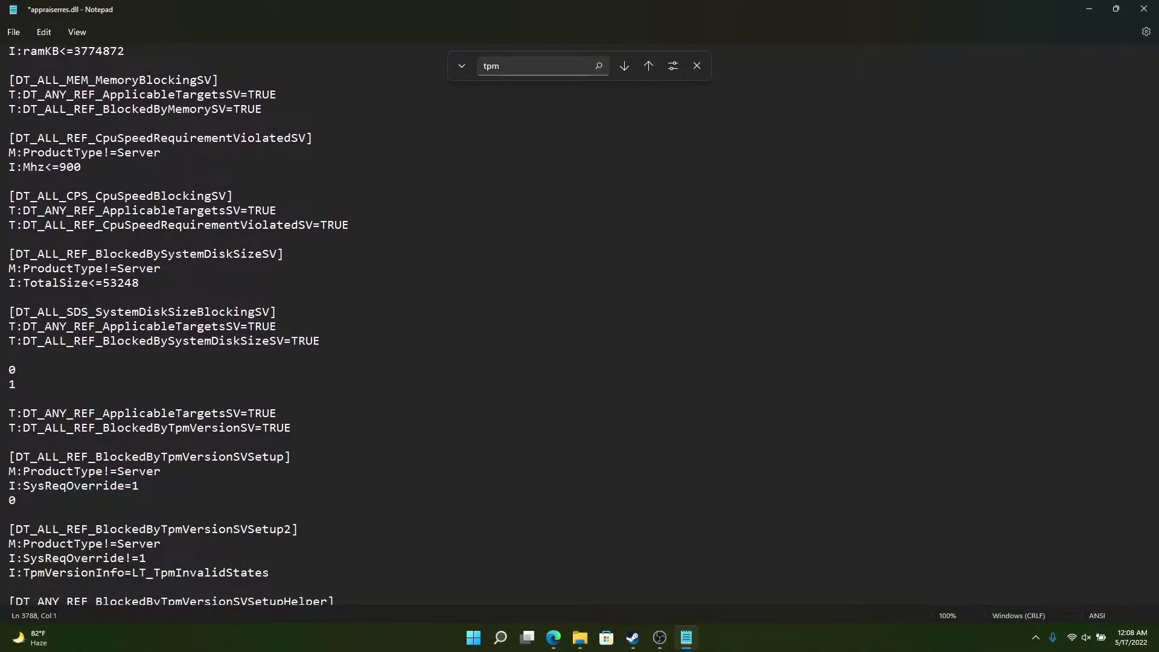
key("Delete")
Step: Delete the BlockedByTpmVersionSVSetup2 section and the DT_ALL_TPM_TpmVersionBlockingSVSetup header
left_click(626, 67)
left_click_drag(270, 573, 9, 500)
key("BackSpace")
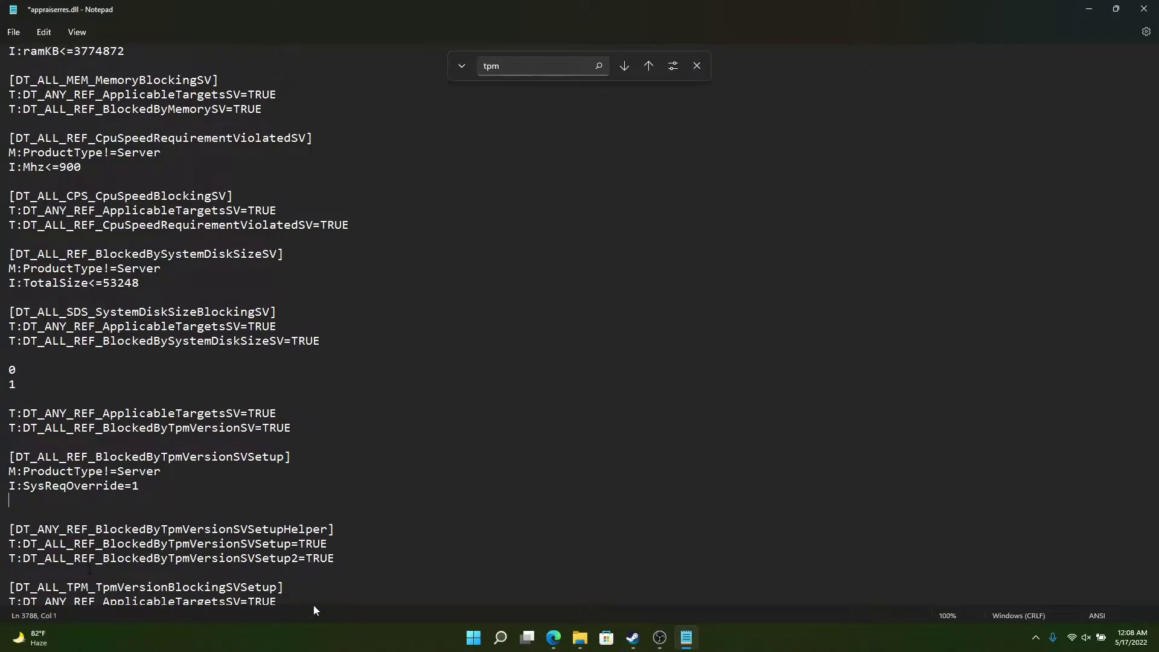
left_click_drag(284, 587, 9, 572)
key("BackSpace")
Step: Delete the SetupHelper=TRUE line and the following Tpm marker line
scroll(579, 326, "down", 1)
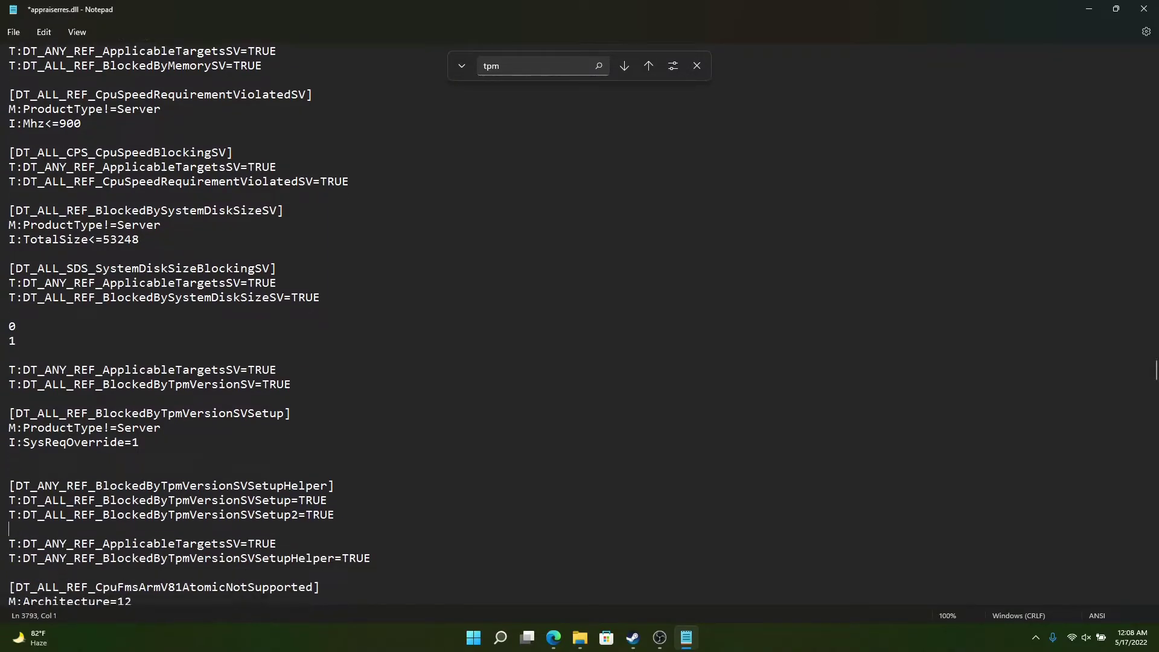
scroll(375, 572, "down", 2)
left_click(628, 71)
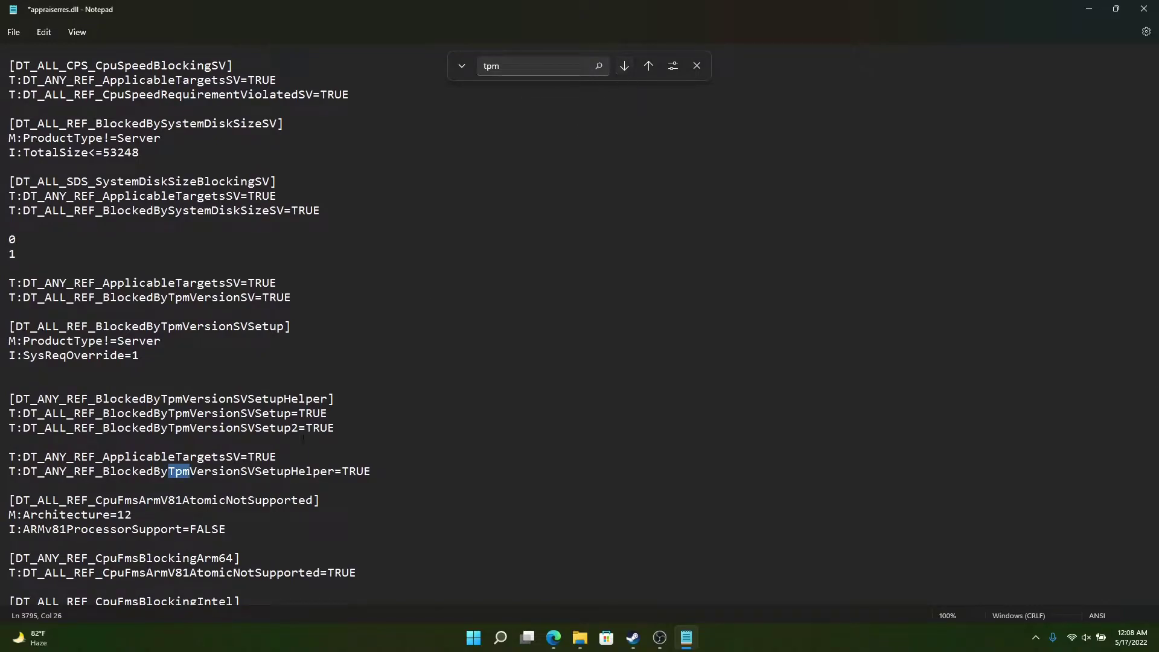
left_click_drag(349, 471, 9, 472)
key("BackSpace")
key("BackSpace")
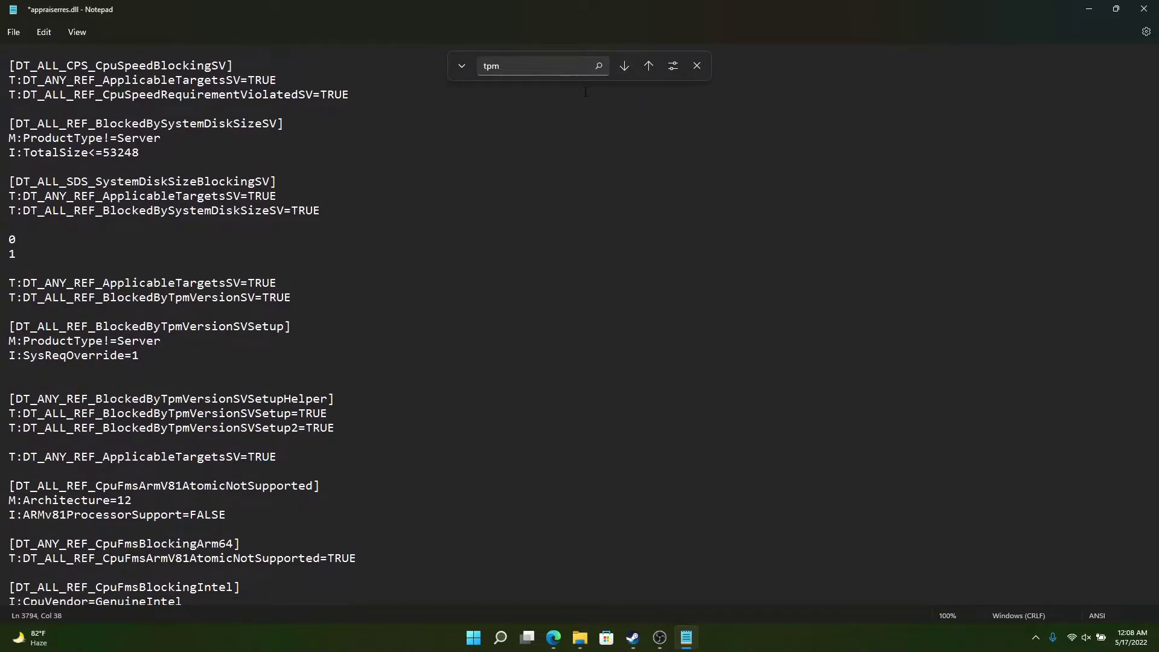
left_click(625, 67)
left_click_drag(259, 590, 8, 587)
Step: Delete the Tpm=FT_ALL_CompatMarker_BlockedByTpmVersion and TpmVersion=TRUE lines
key("BackSpace")
key("BackSpace")
left_click(624, 66)
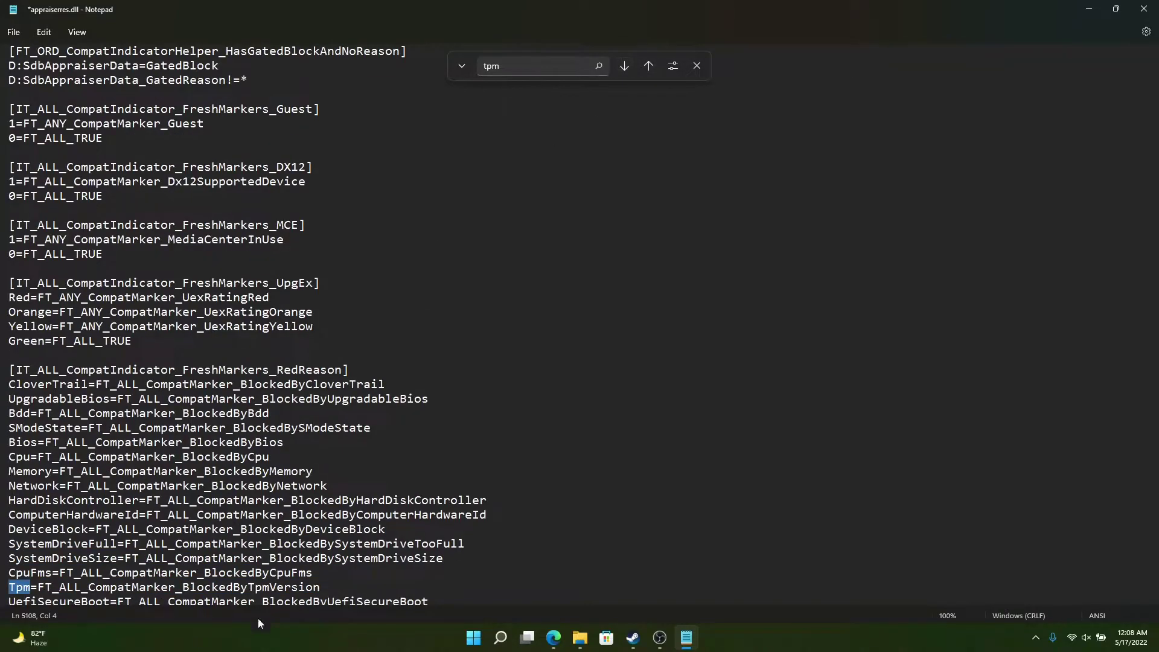
left_click_drag(321, 587, 9, 587)
key("BackSpace")
key("BackSpace")
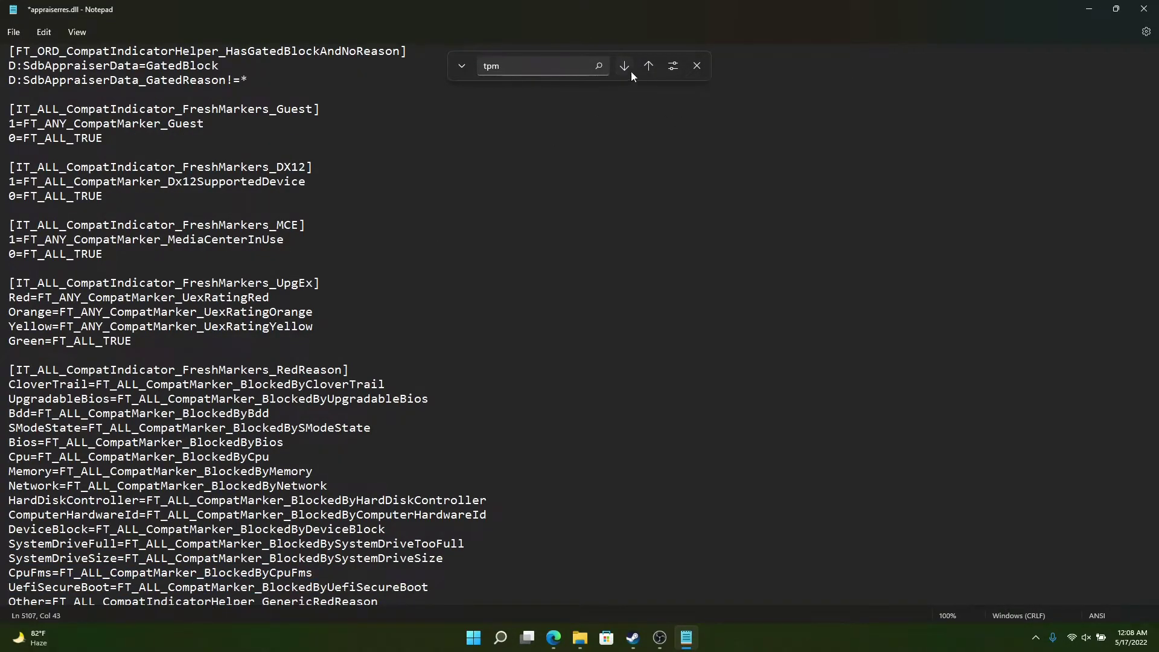
left_click(624, 66)
left_click_drag(354, 592, 9, 587)
key("BackSpace")
key("BackSpace")
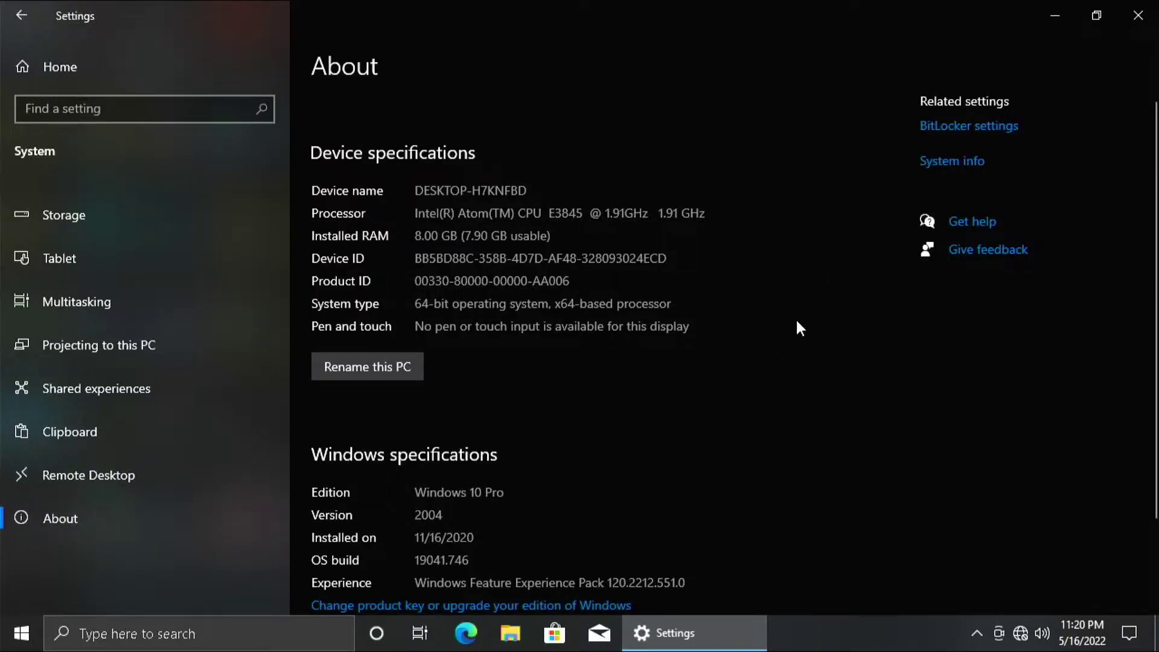
Step: Review the Intel Atom E3845 PC's specifications on the About page, then close Settings
scroll(699, 428, "down", 2)
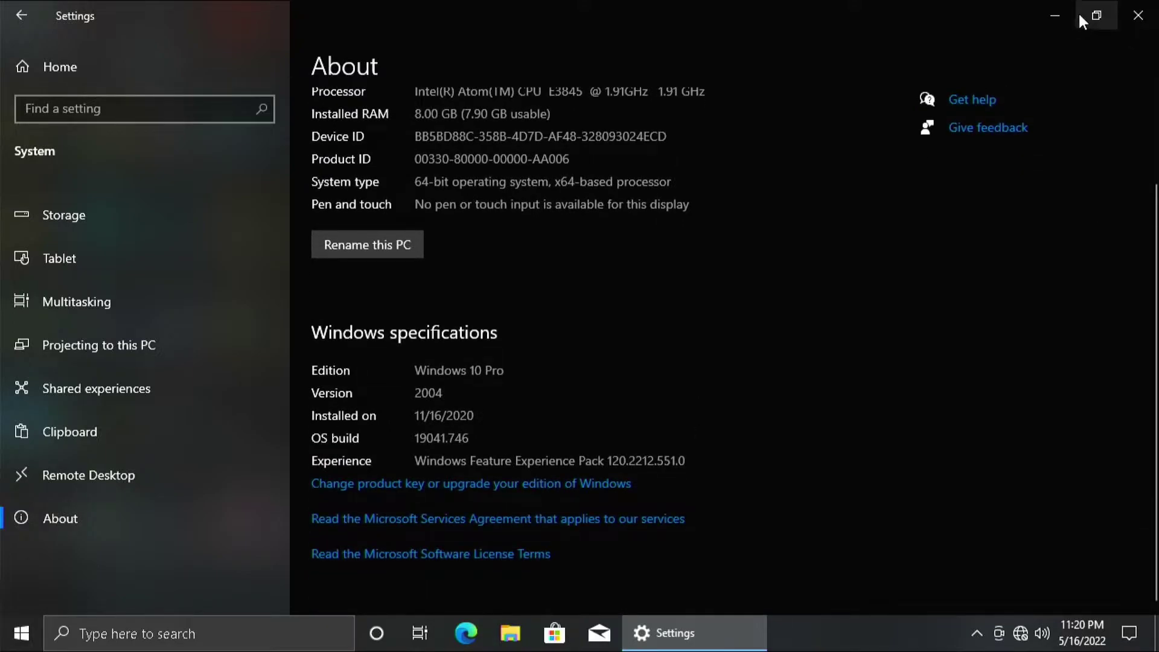
left_click(1139, 20)
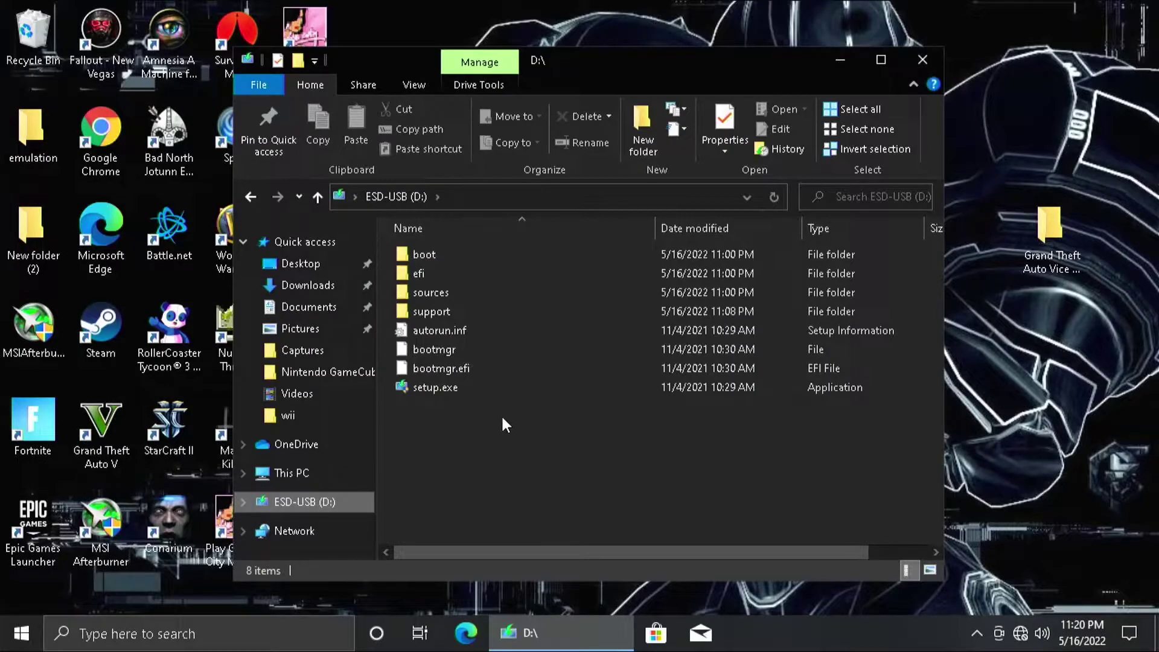
Step: Run setup.exe from the USB drive and install Windows 11 Pro, keeping files and apps
double_click(440, 386)
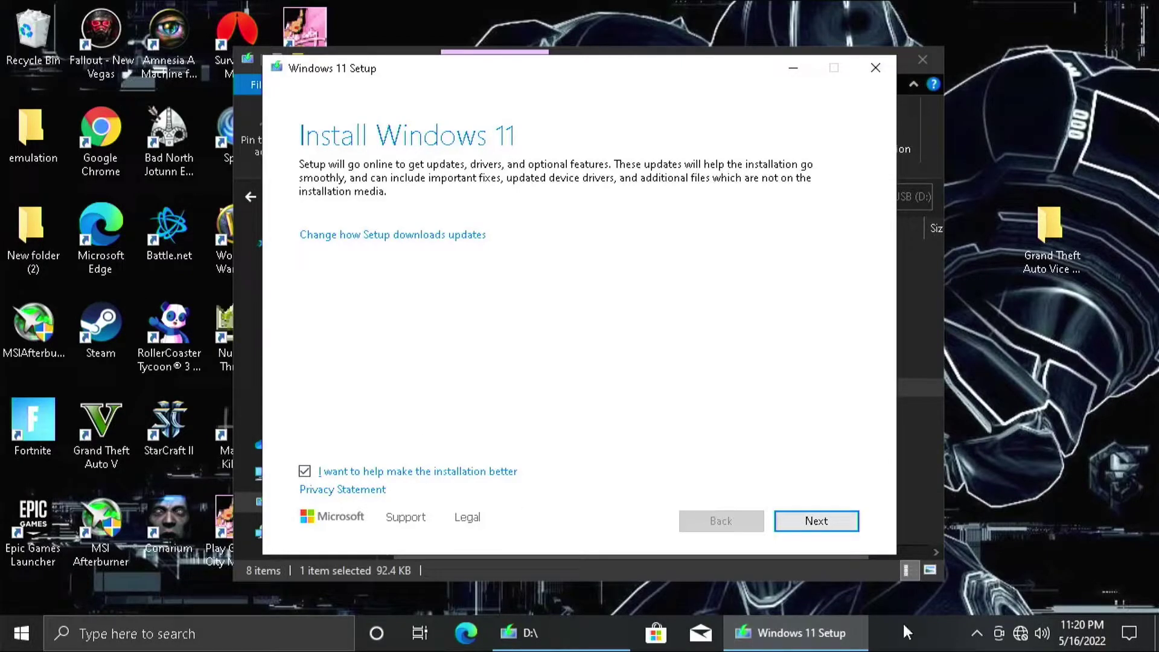
left_click(821, 531)
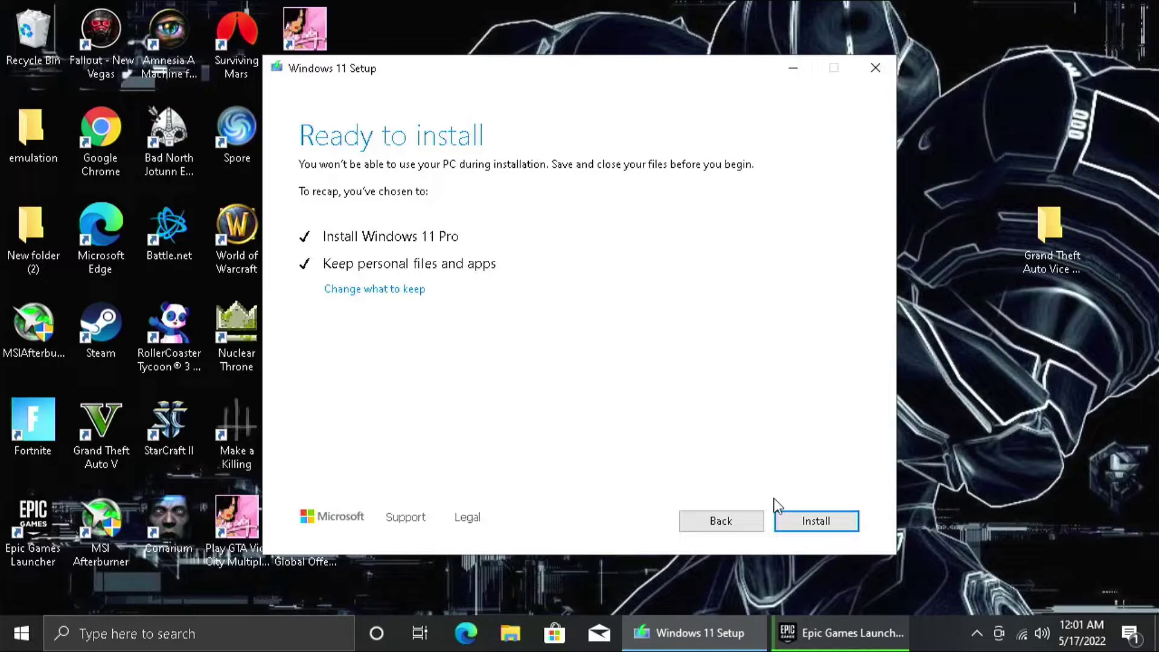
left_click(796, 523)
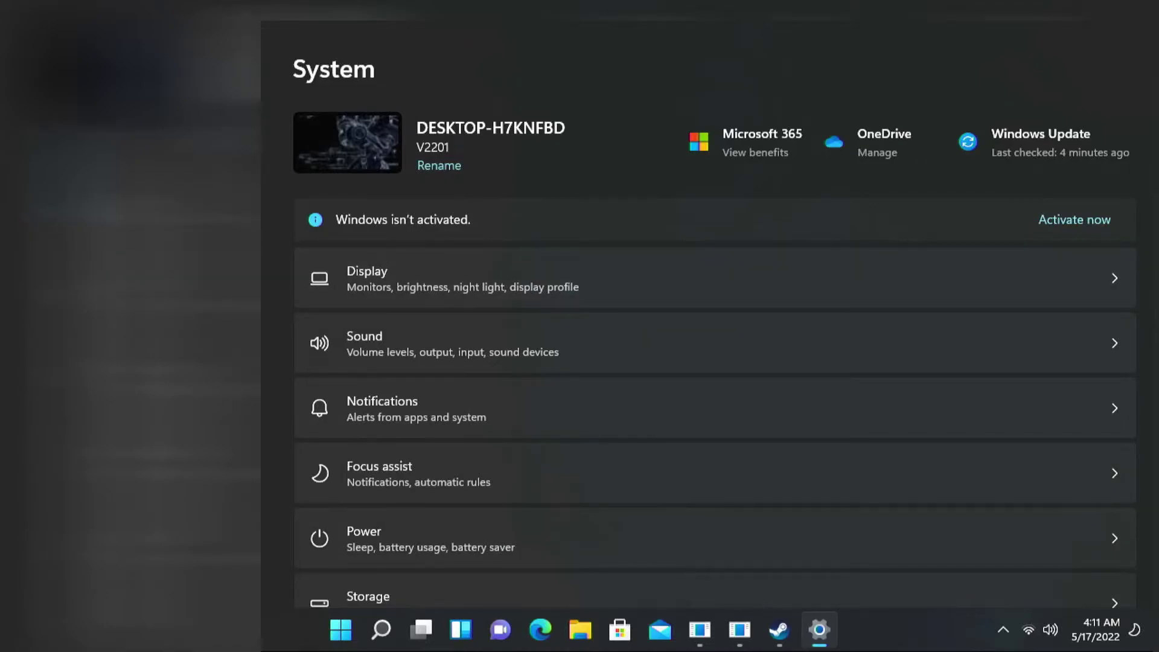
Step: Open the About page at the bottom of Settings > System on the new Windows 11
scroll(477, 487, "down", 10)
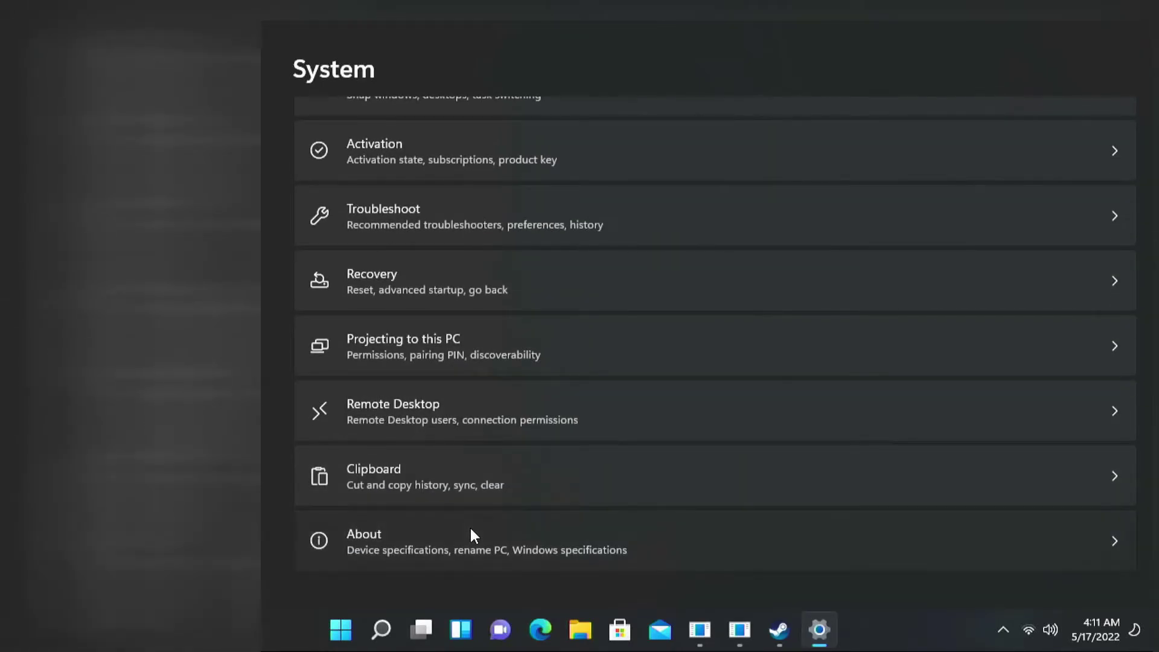
left_click(470, 536)
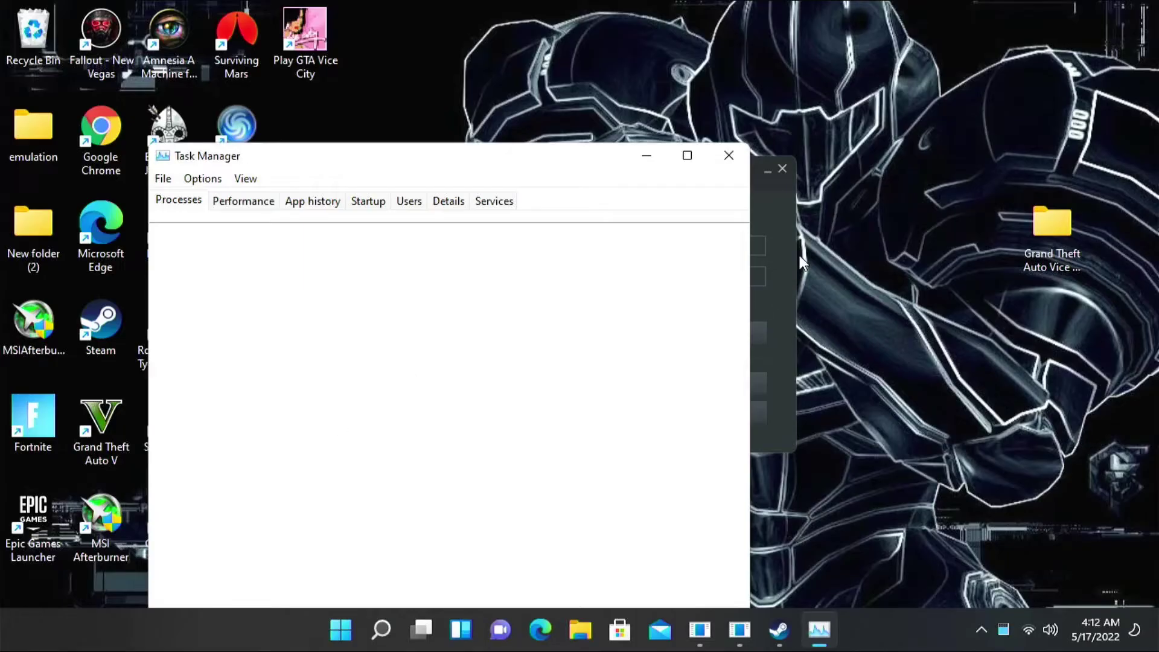
Step: View Task Manager's Performance graphs for Disk 0 (C:), Memory and CPU
left_click(231, 203)
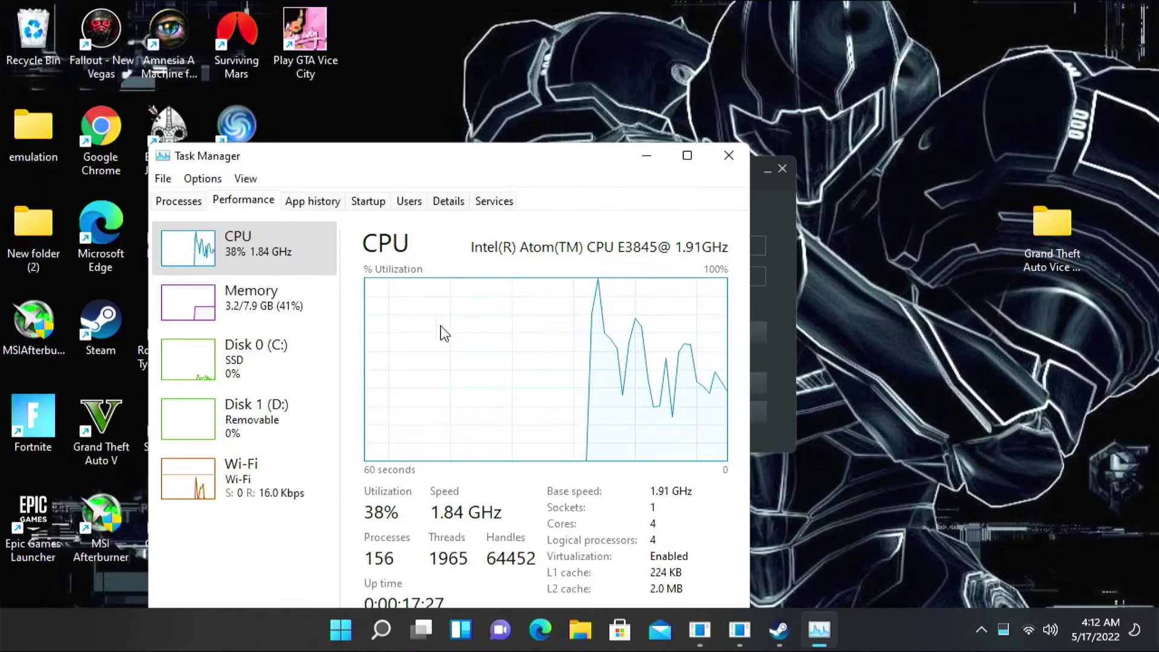
left_click(288, 349)
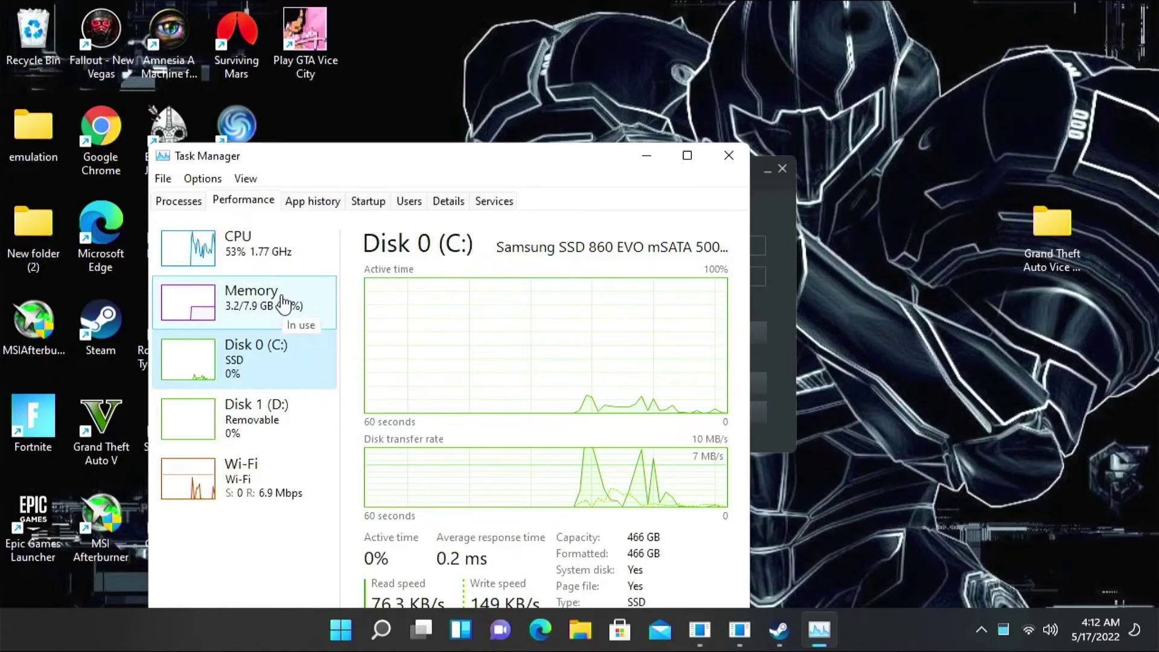
left_click(240, 297)
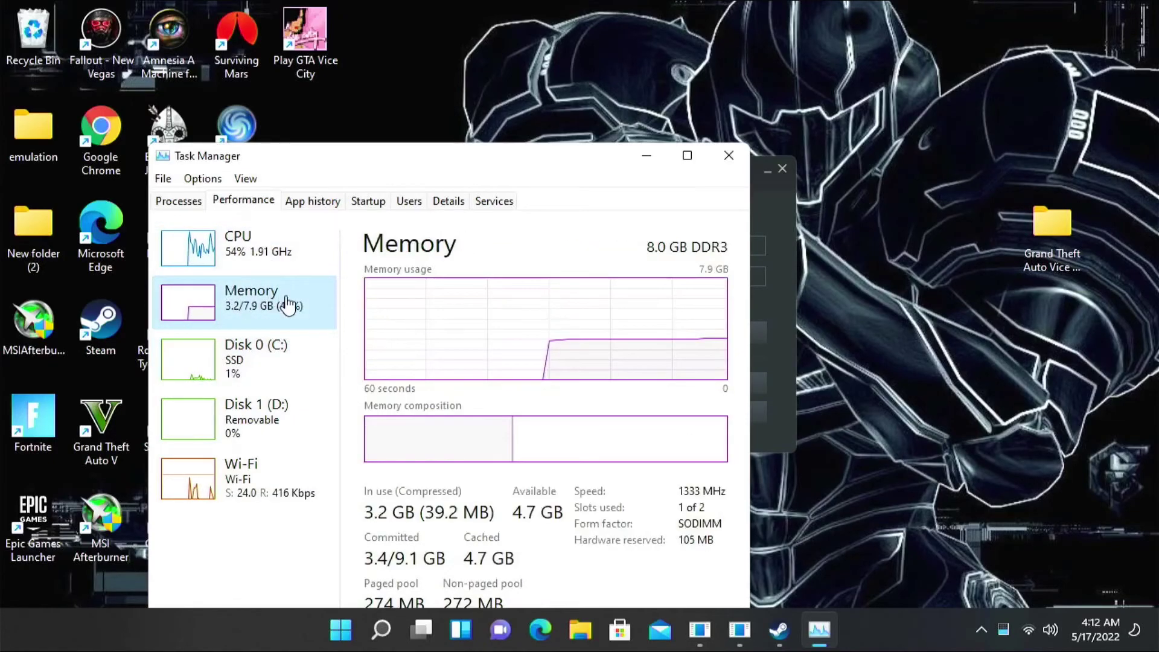
left_click(334, 266)
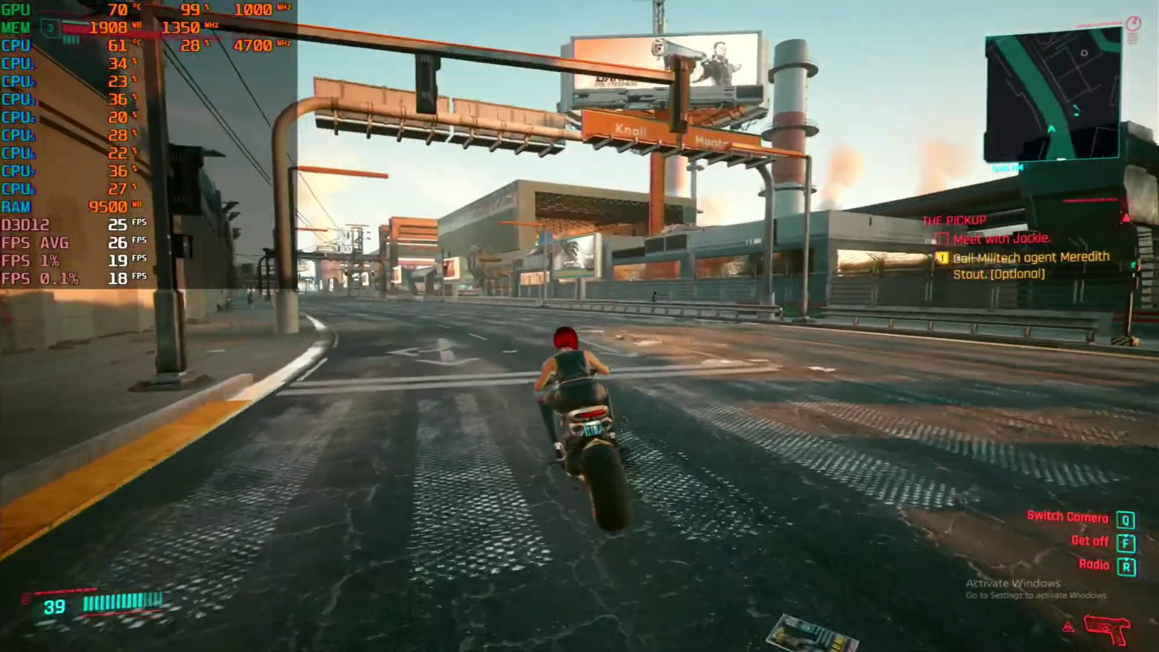
Step: Accelerate the motorbike and steer right into the next lane, riding to the overpass junction
key("w")
key("d")
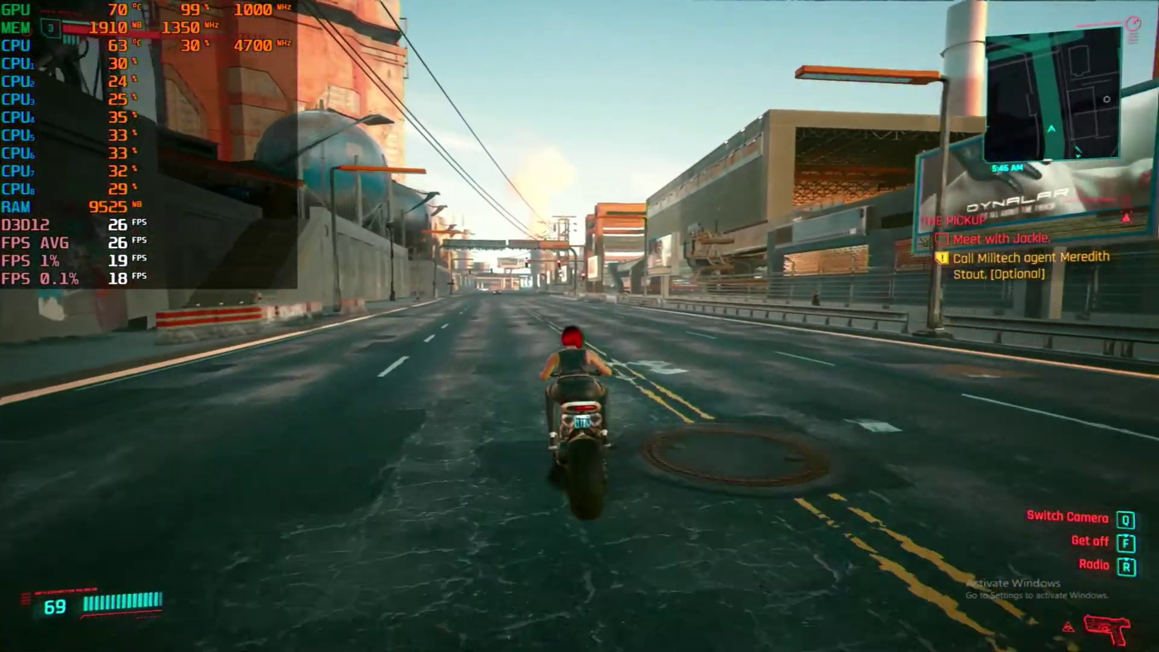
key("w")
key("d")
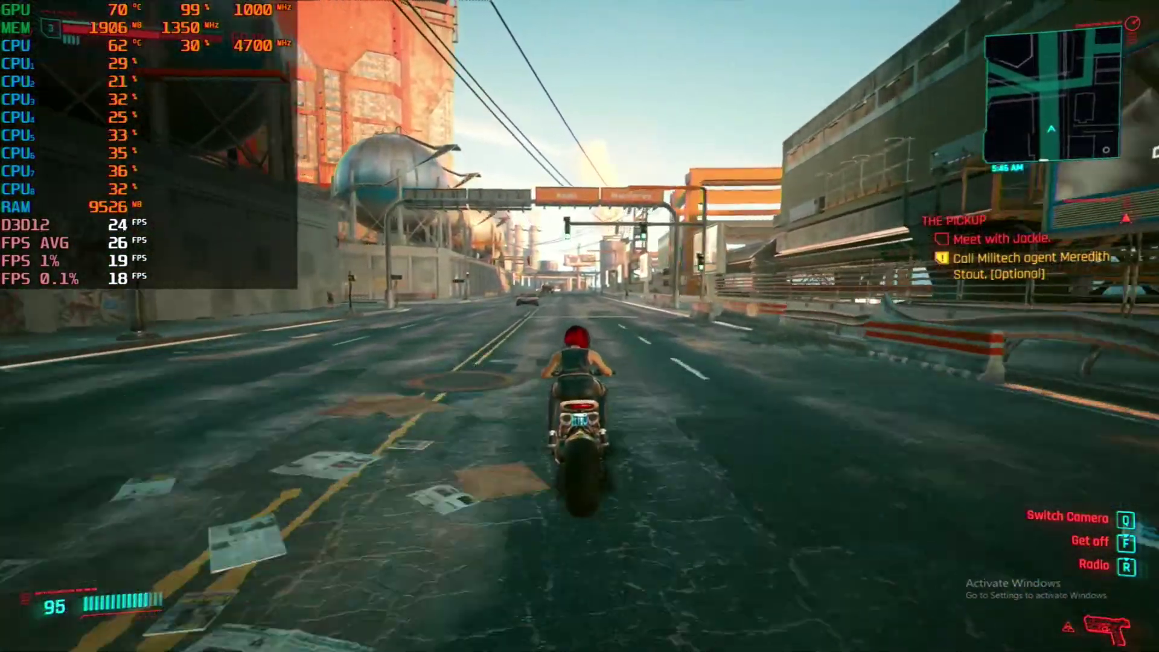
key("w")
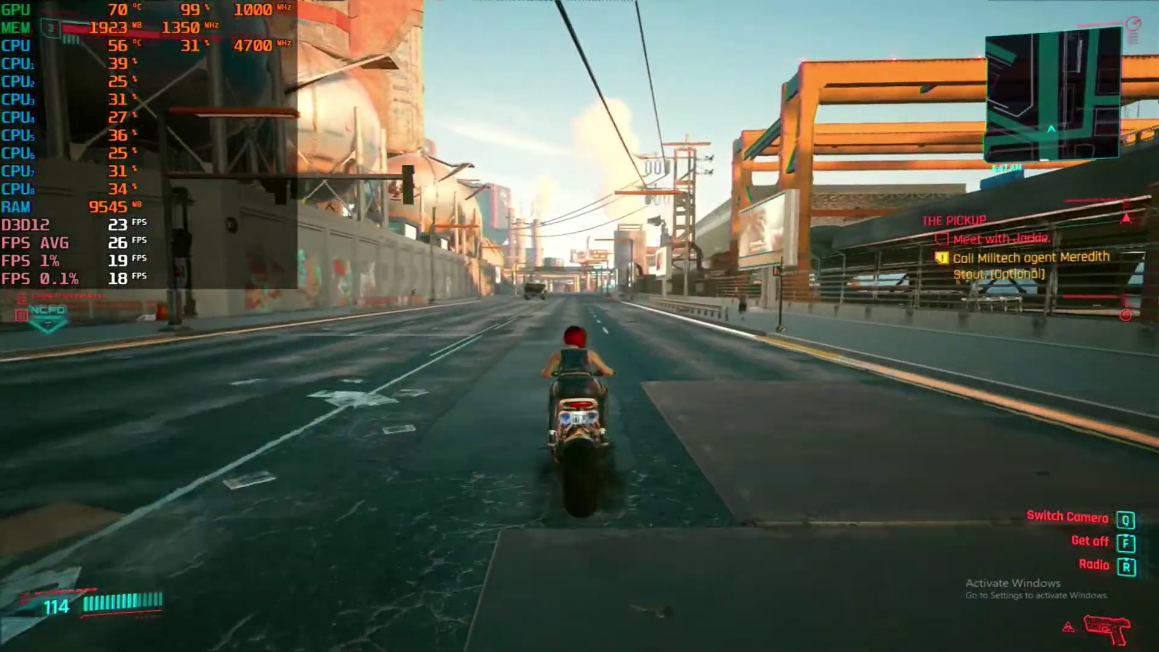
key("w")
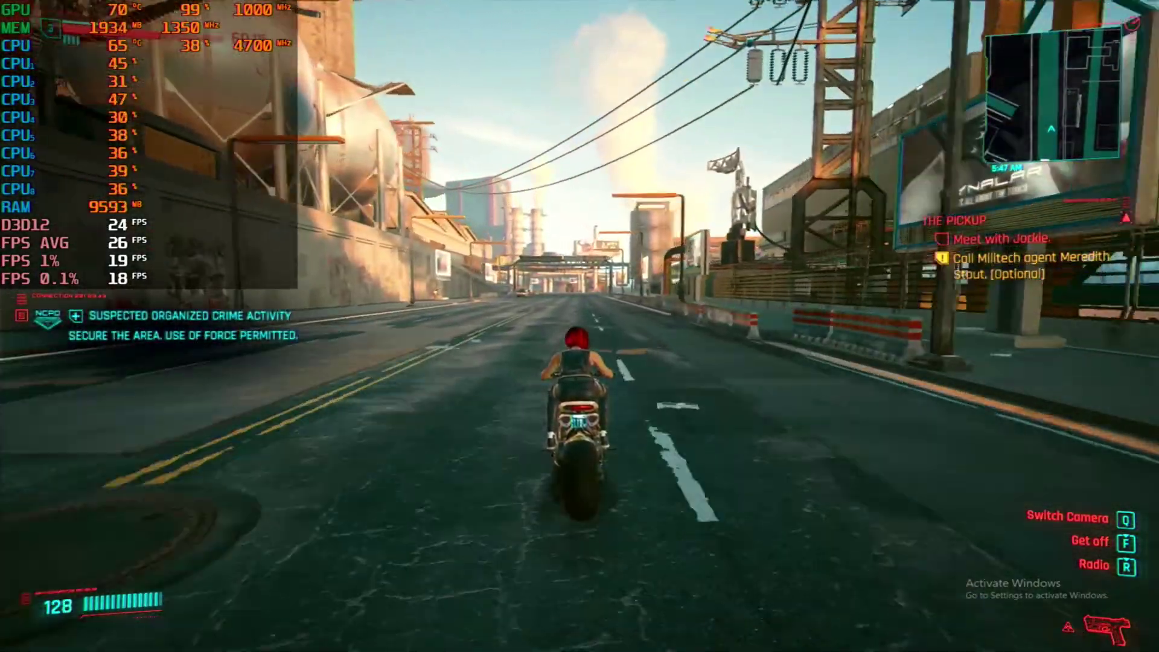
key("w")
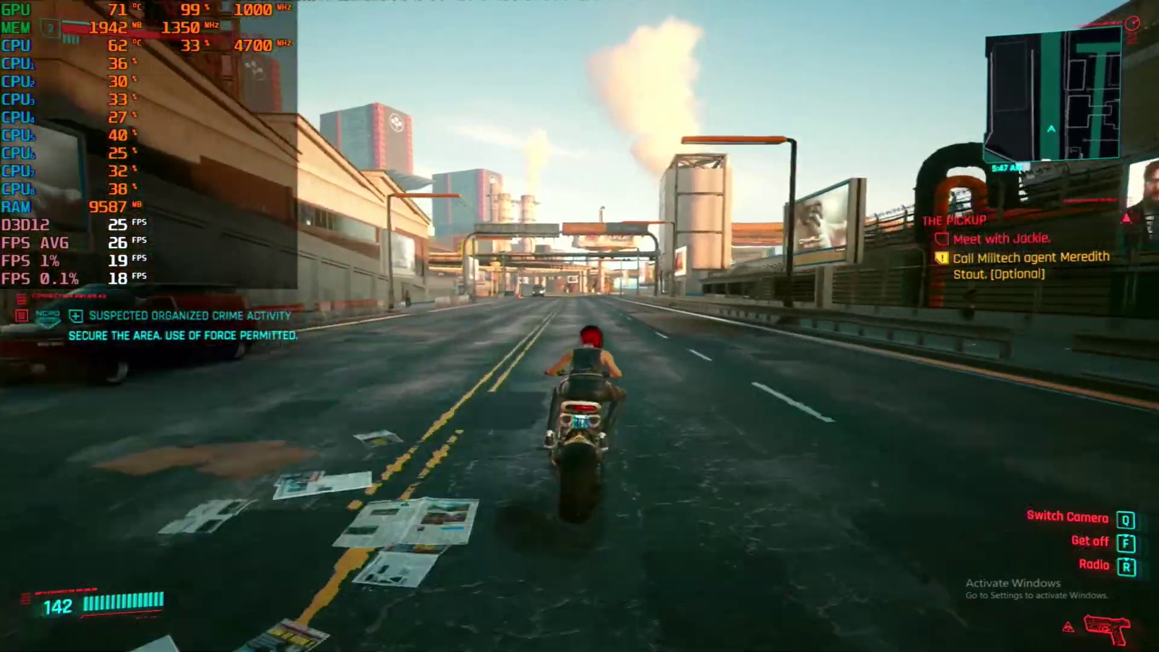
key("w")
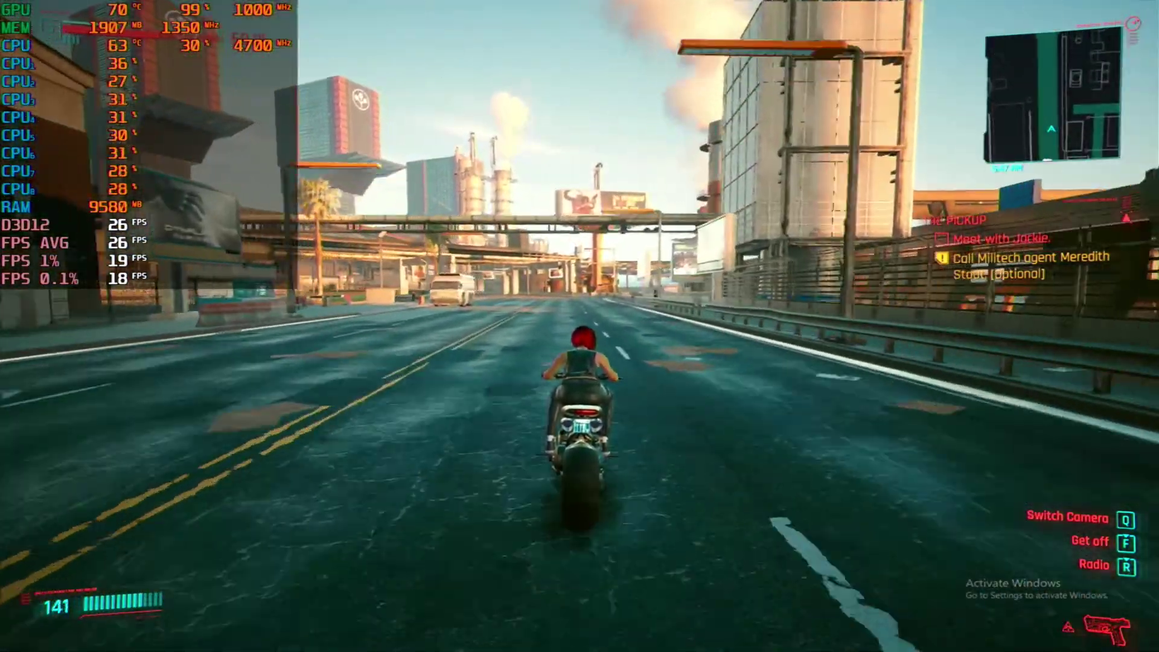
key("w")
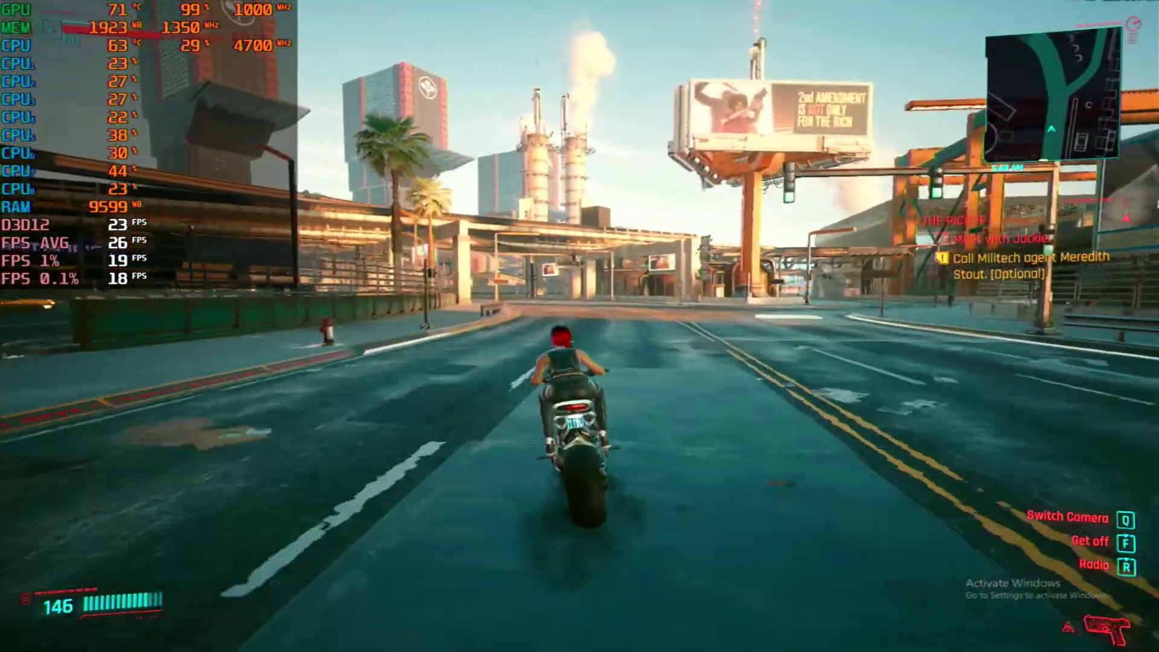
key("w")
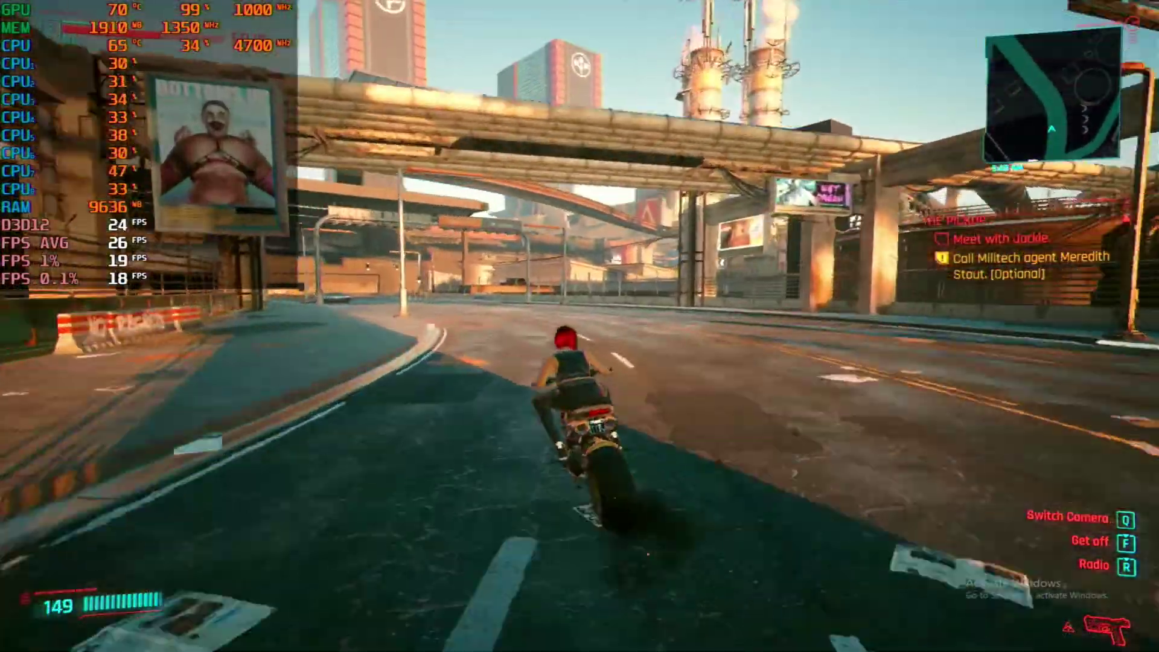